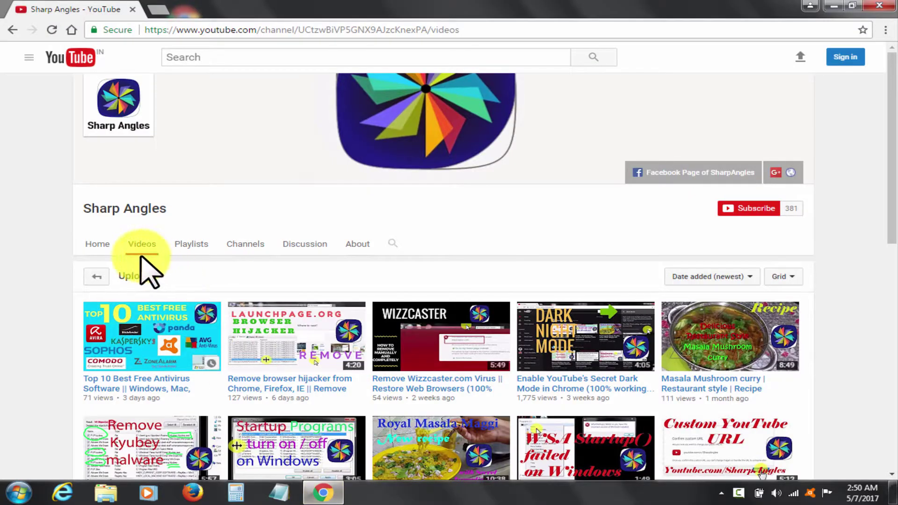
- Highlight the word 'Sharp' in the YouTube channel name, then clear the selection
left_click_drag(70, 206, 215, 209)
left_click(212, 207)
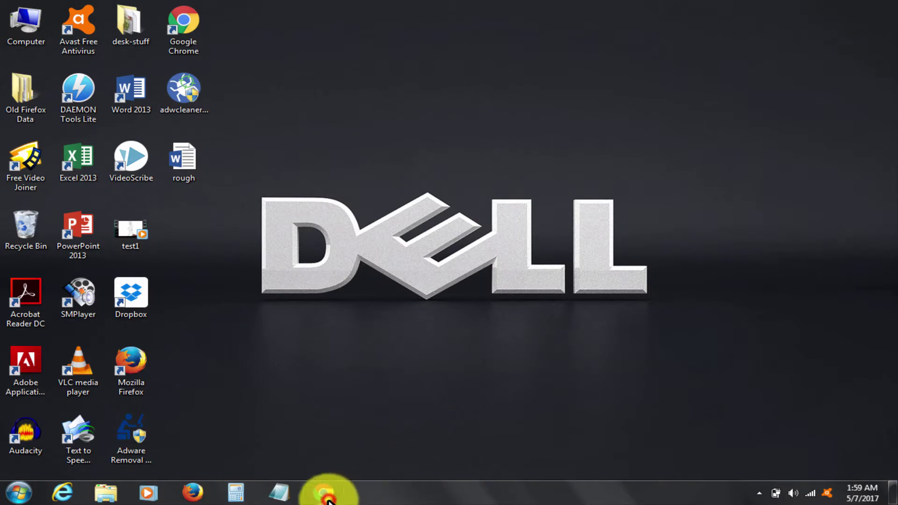
- Relaunch Chrome, inspect the luckystarting.com start page and its address, then close the browser
left_click(328, 498)
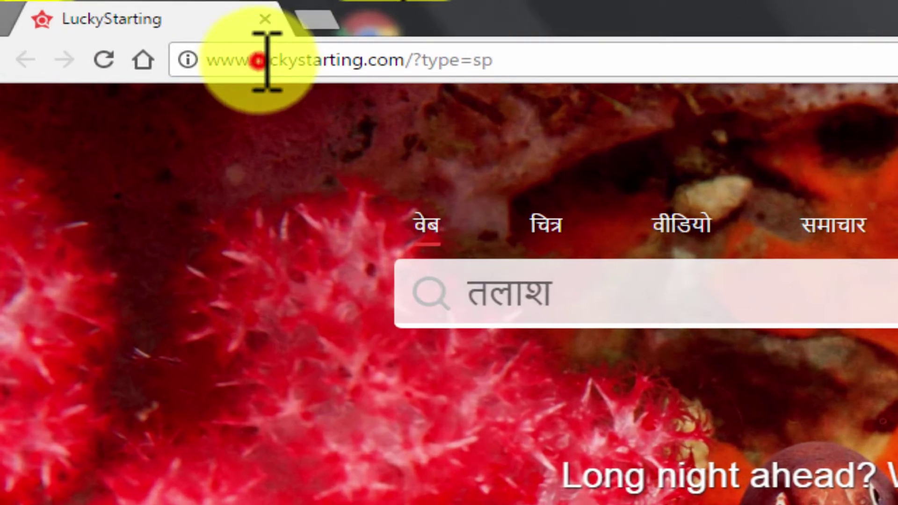
left_click(265, 60)
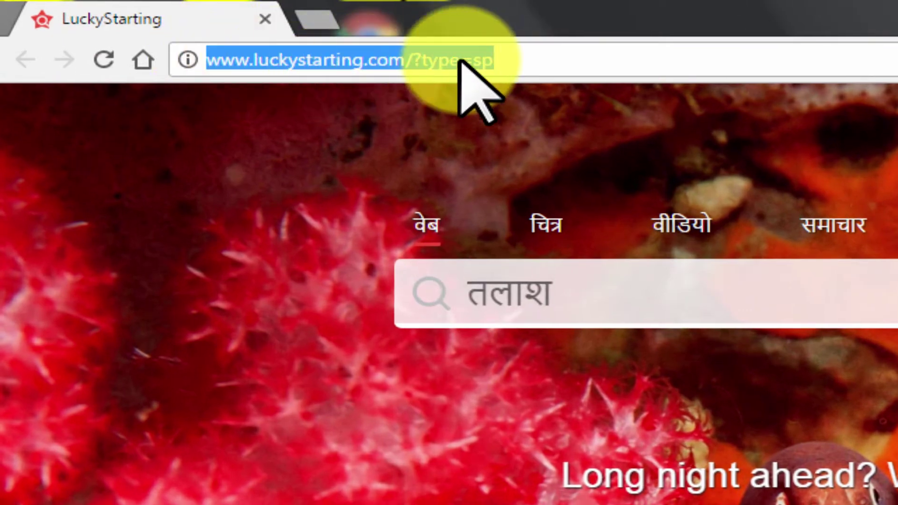
left_click(555, 59)
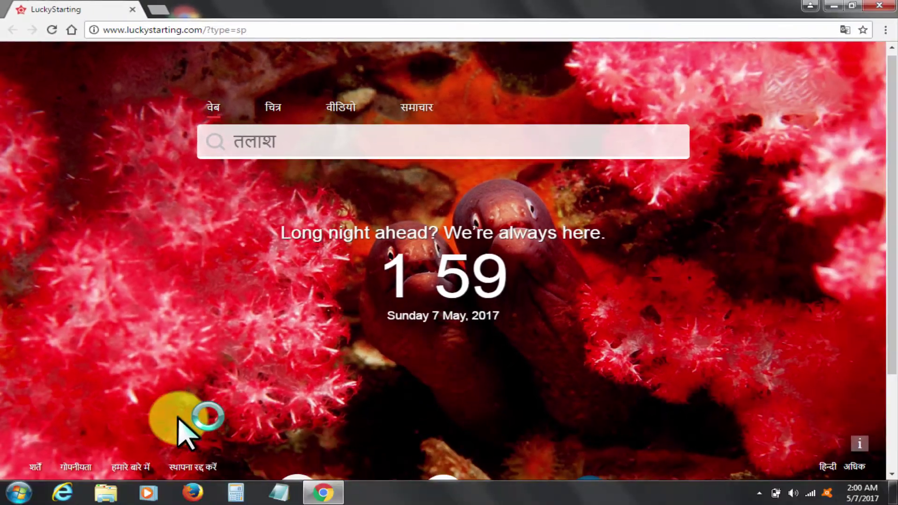
scroll(75, 473, "down", 3)
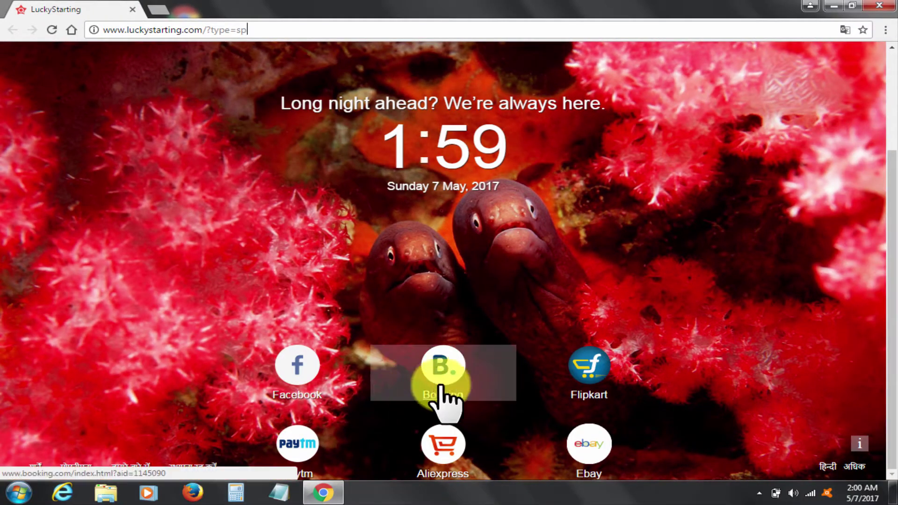
scroll(623, 411, "up", 3)
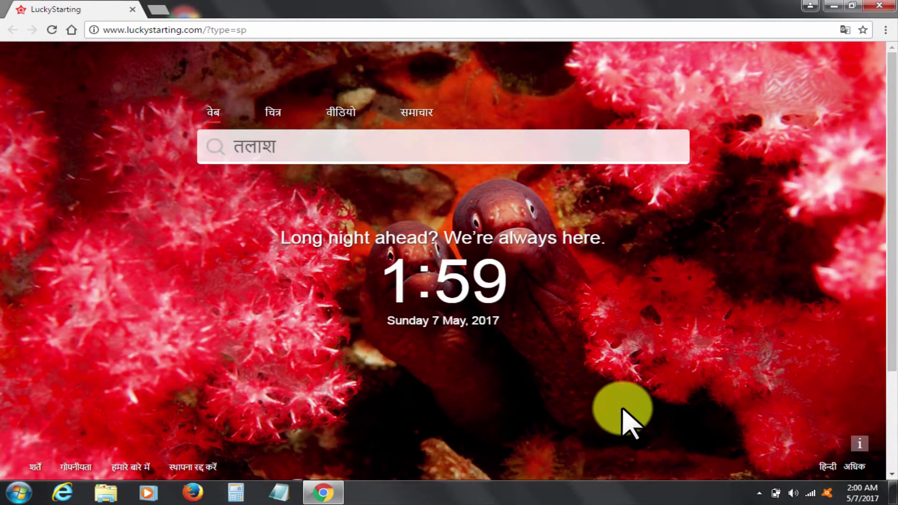
scroll(629, 414, "down", 3)
scroll(629, 416, "up", 3)
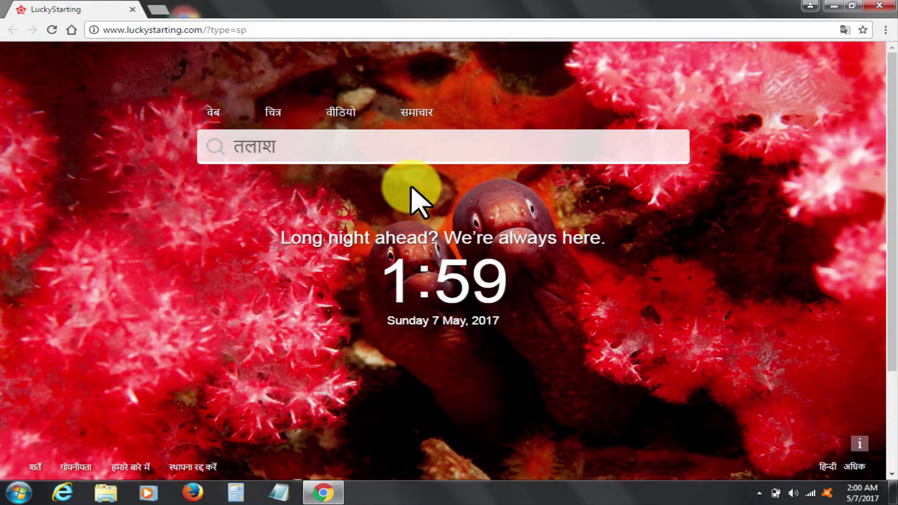
left_click(873, 7)
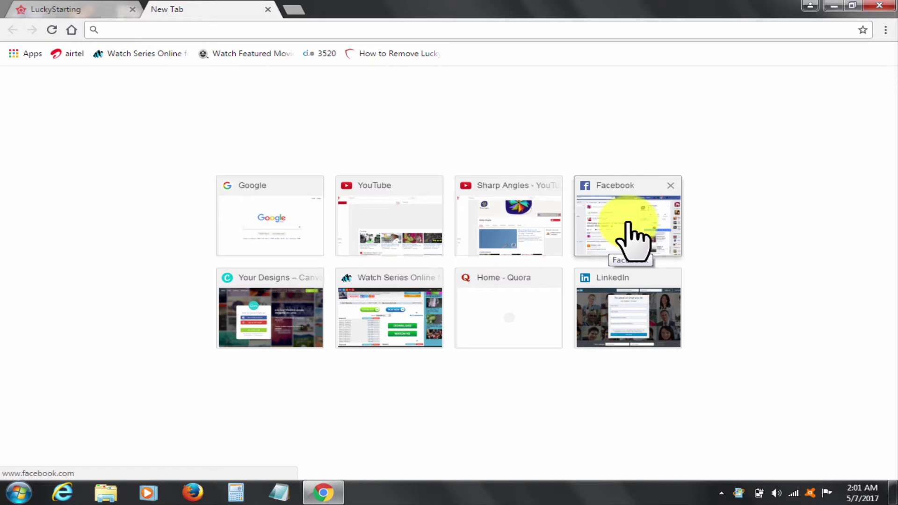
- Search 'premier league' from the omnibox, then go back from the results
type("premie")
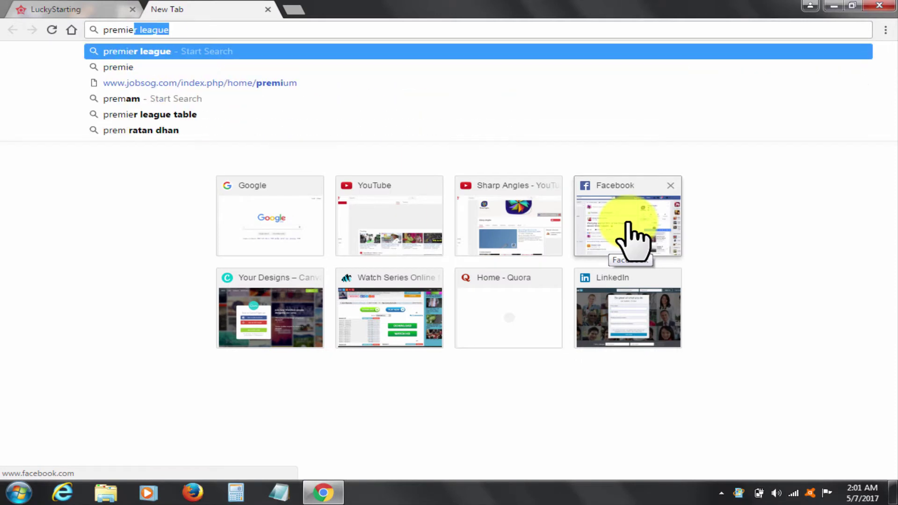
type("r")
key("Return")
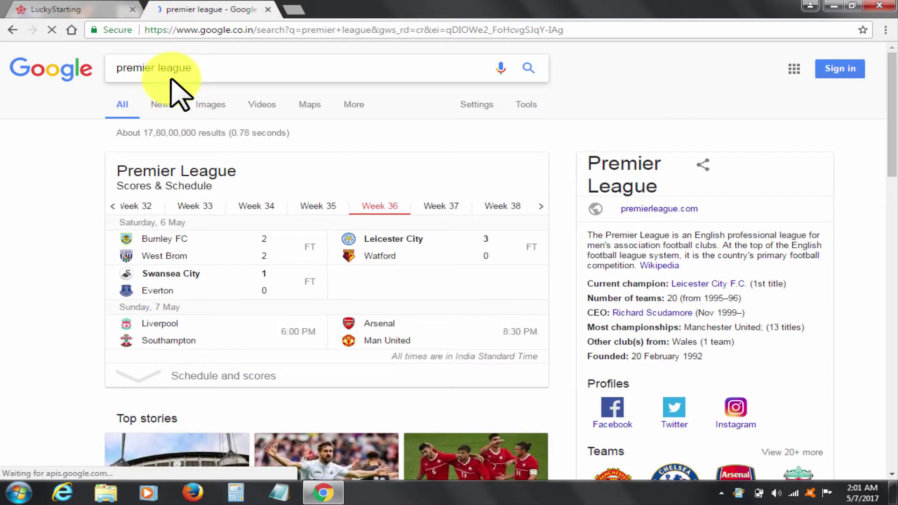
left_click(12, 30)
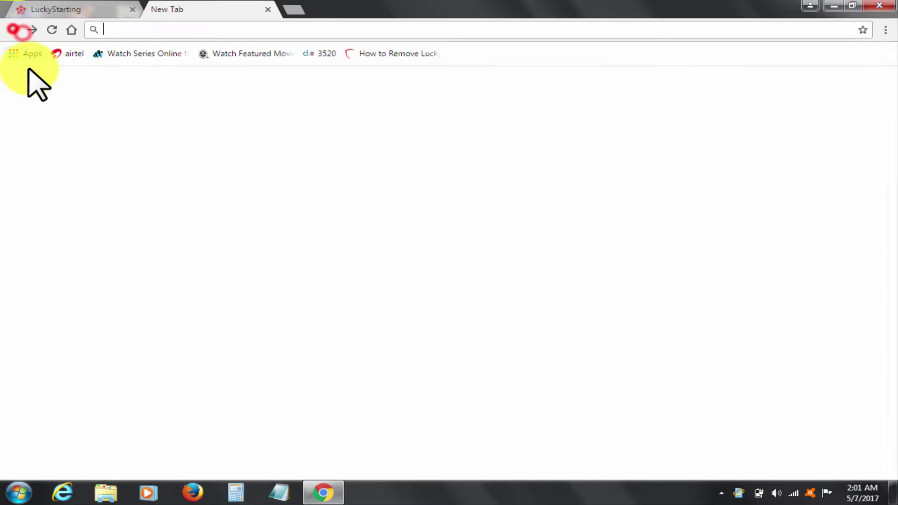
- Repeat the 'premier league' search in a fresh tab and check the results-page address
left_click(295, 10)
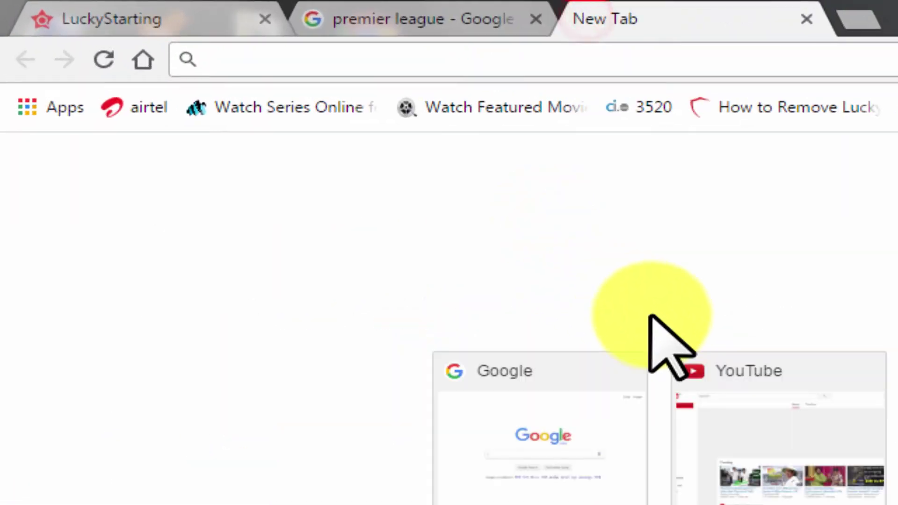
type("perm")
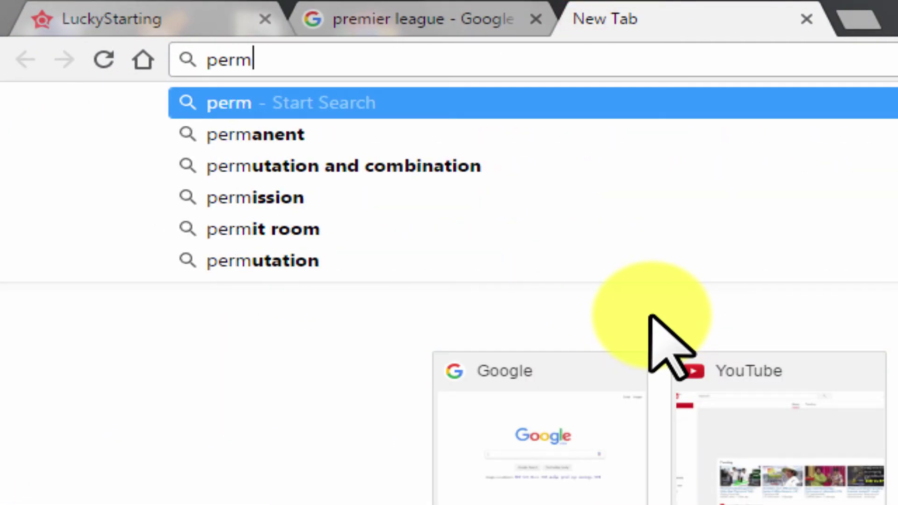
type("ier")
key("Down")
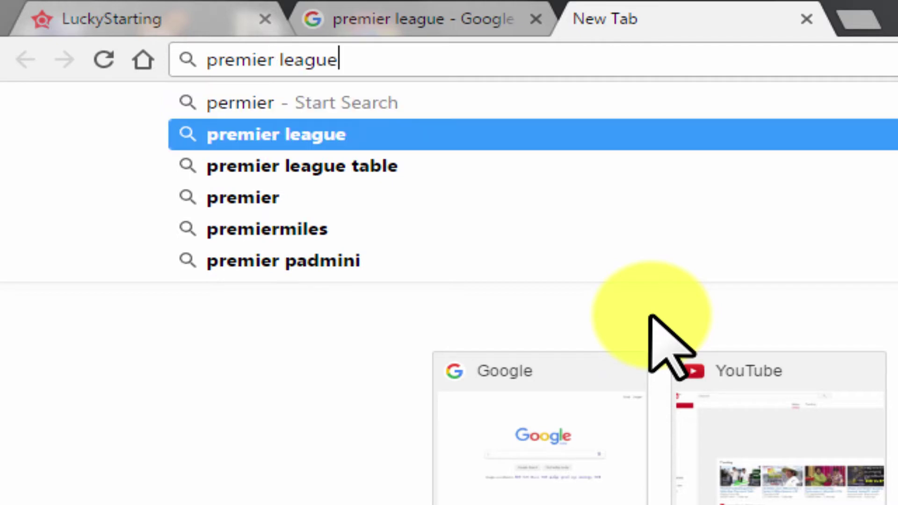
key("Return")
left_click(329, 59)
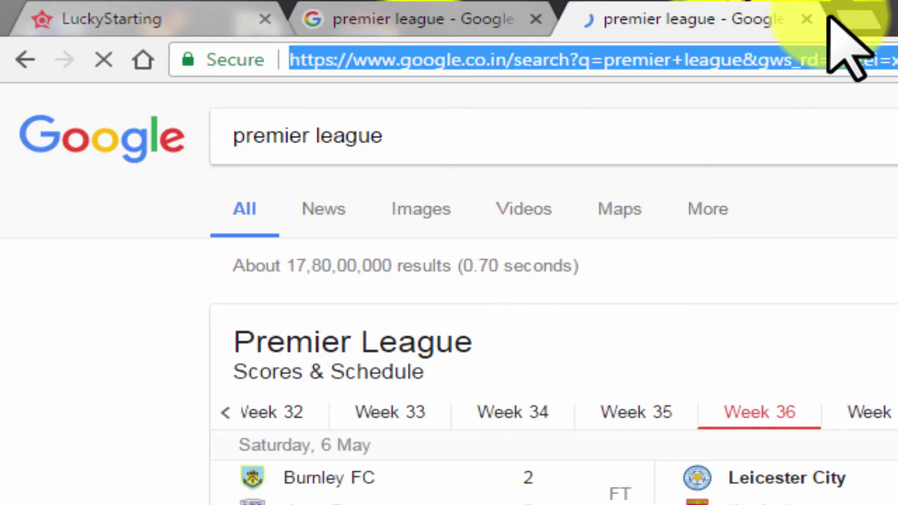
- Close both premier league result tabs, leaving only the luckystarting page
left_click(807, 18)
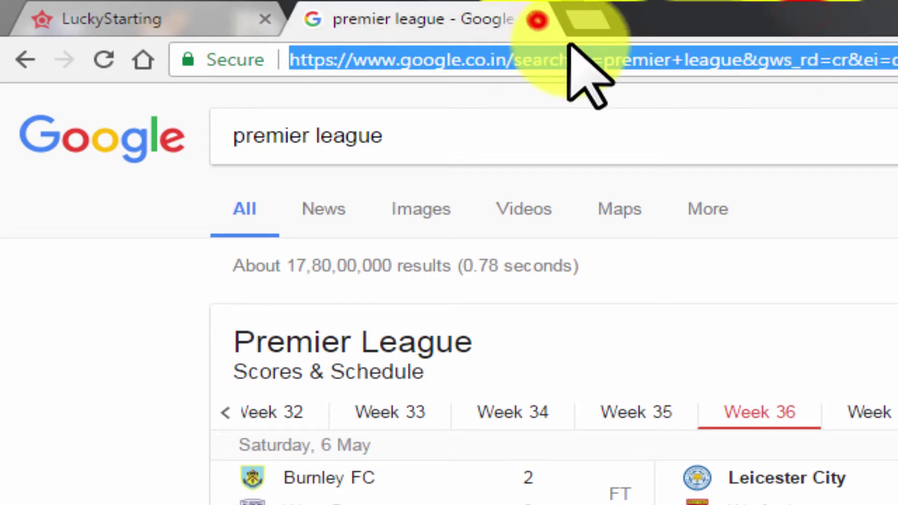
left_click(538, 18)
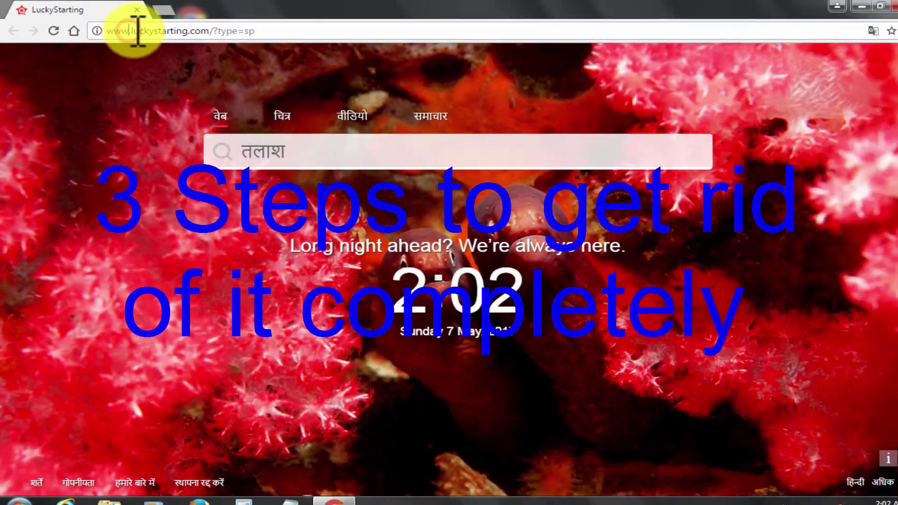
left_click_drag(192, 46, 293, 48)
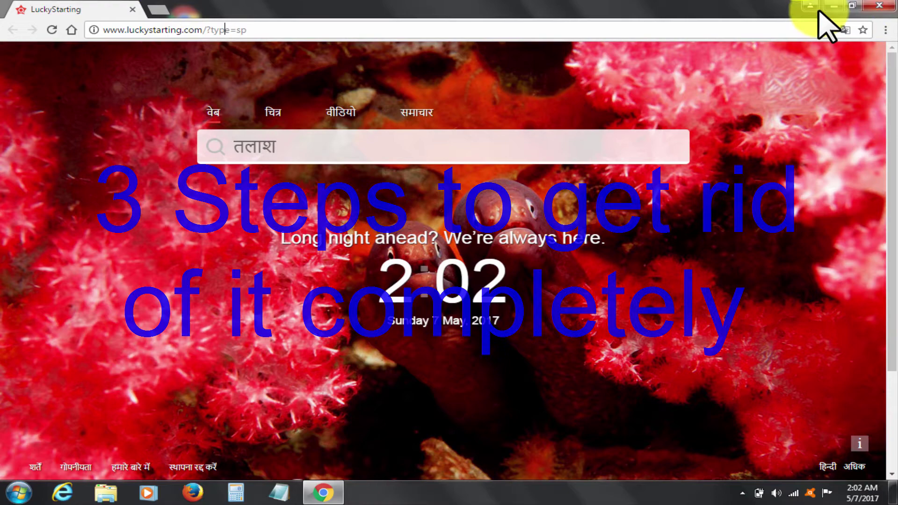
- Close Chrome, launch Adware Removal Tool by TSA, and close the stray Libraries window
left_click(880, 5)
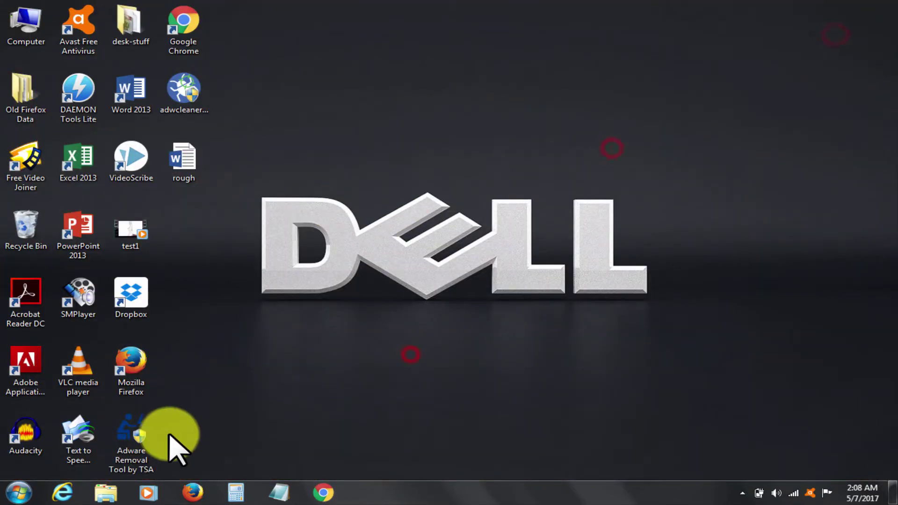
double_click(136, 437)
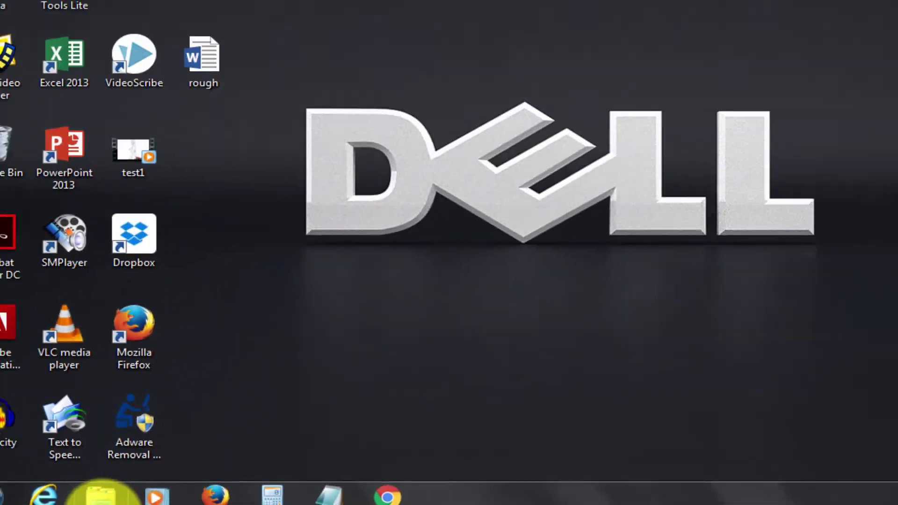
left_click(101, 496)
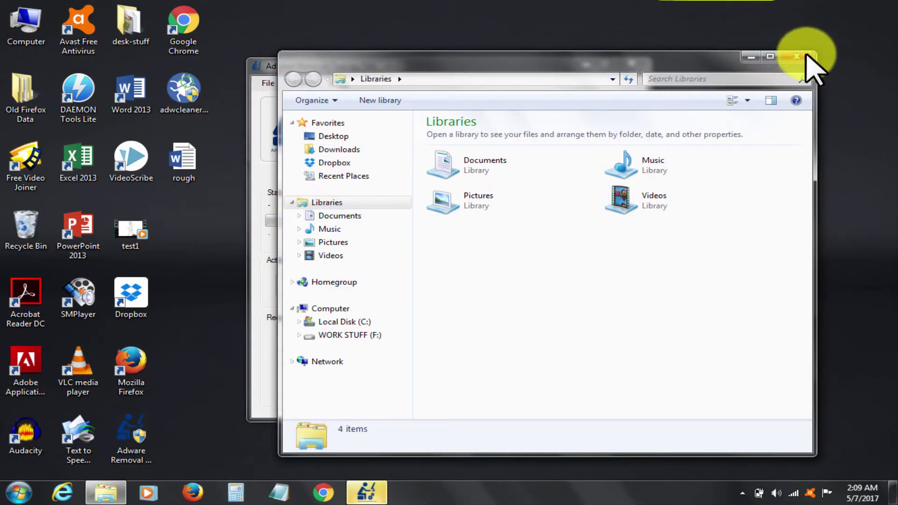
left_click(809, 57)
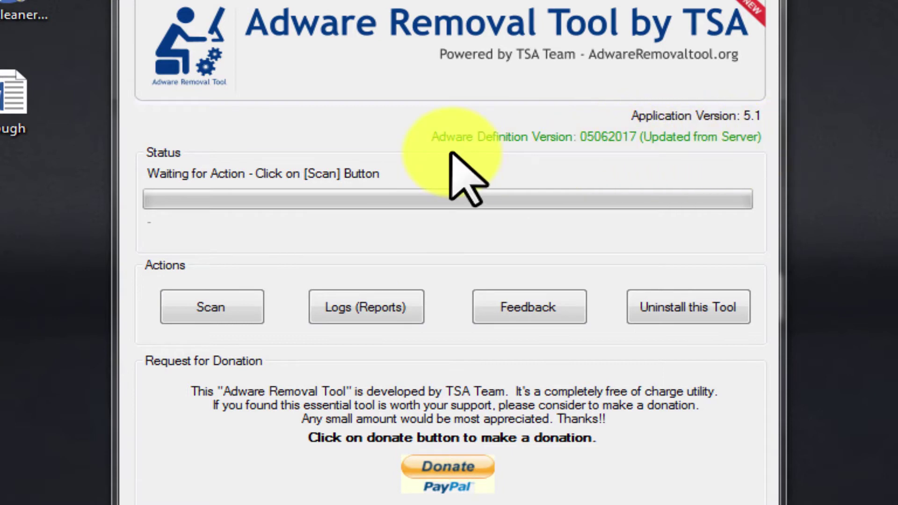
- Start a computer scan from the Actions section of Adware Removal Tool by TSA
left_click(202, 309)
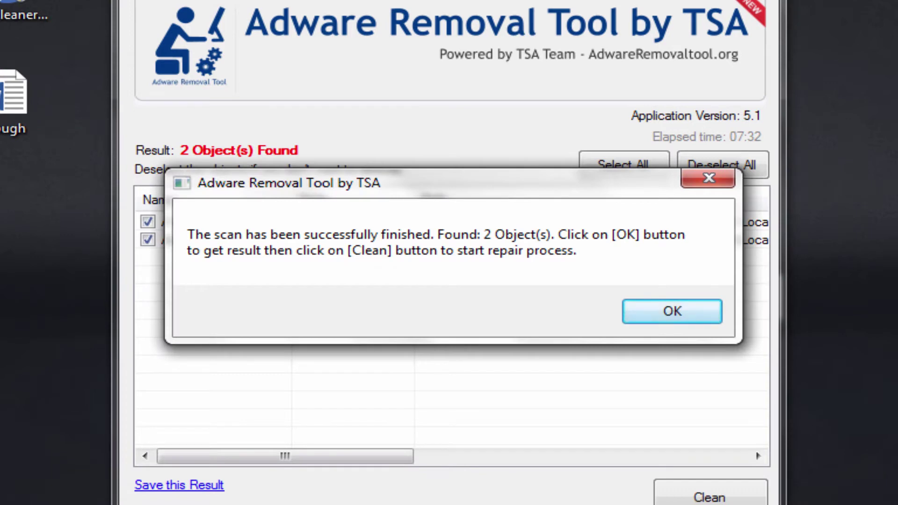
- Dismiss the scan-complete notice and auto-size the Name column to show both Adware.LuckyStarting.com entries
left_click_drag(280, 183, 246, 291)
left_click(639, 419)
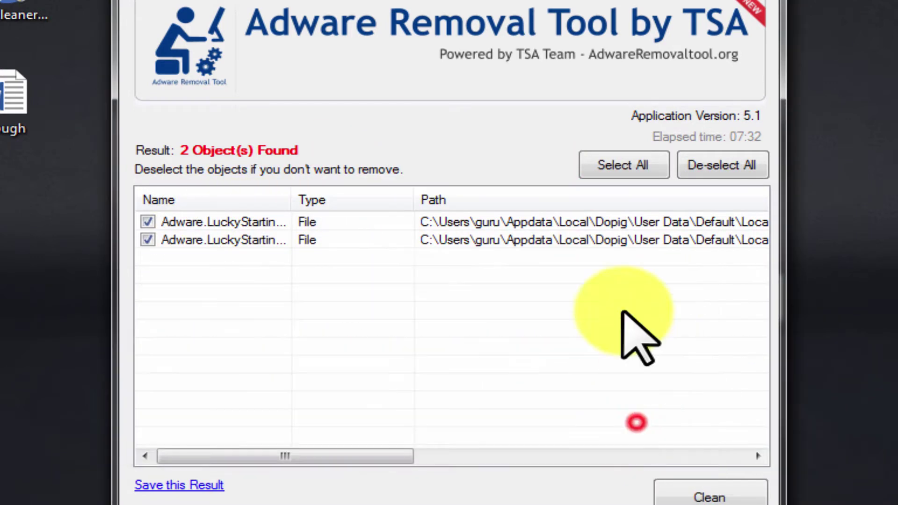
double_click(290, 200)
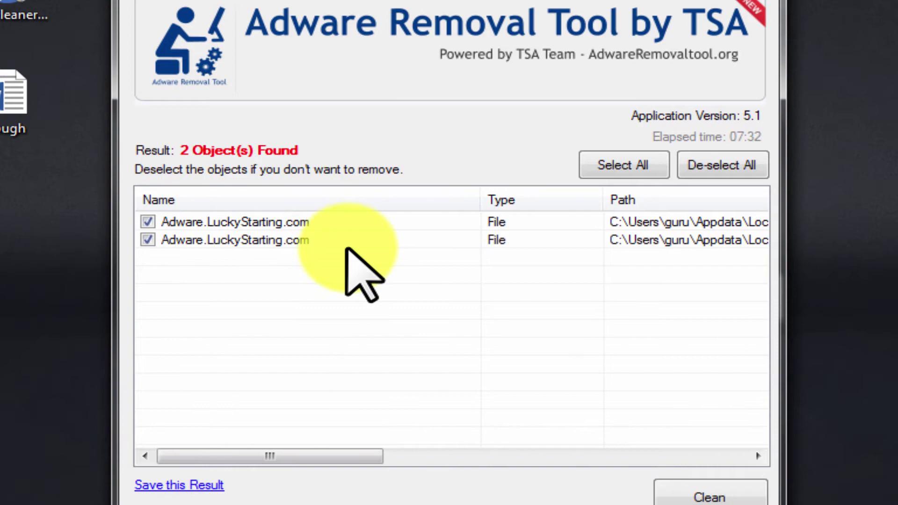
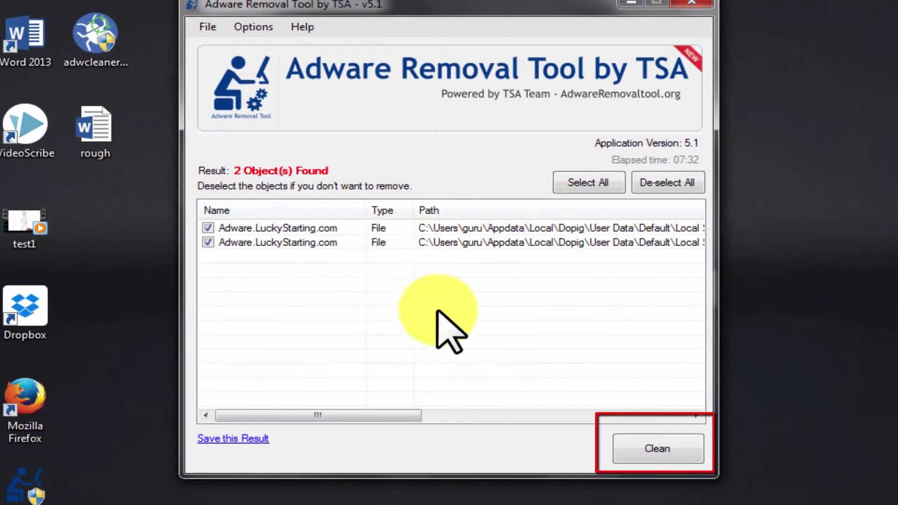
- Clean the two Adware.LuckyStarting.com files, allowing browsers to close, then narrow the report's Action column
left_click(655, 445)
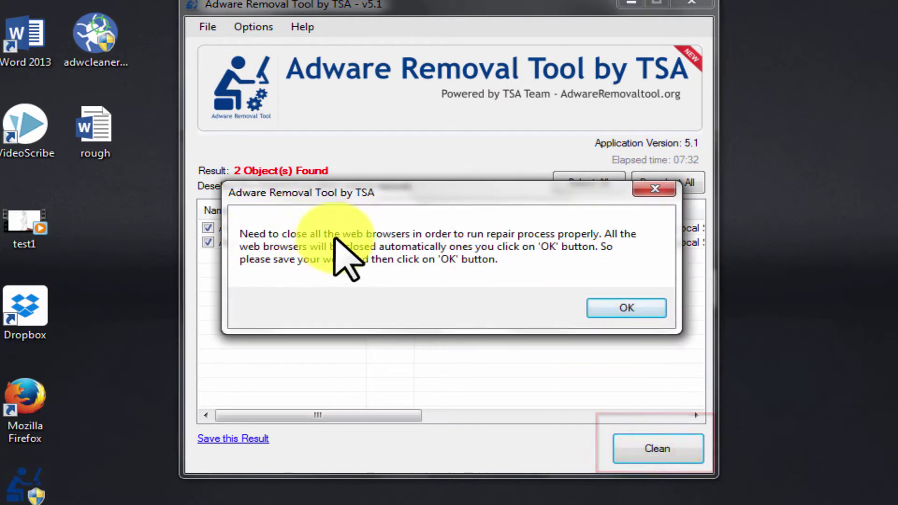
left_click(627, 308)
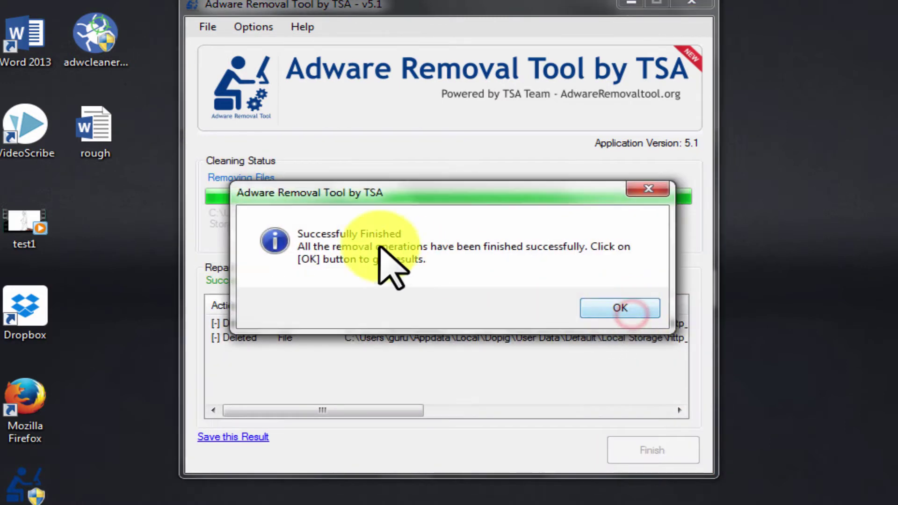
left_click(620, 309)
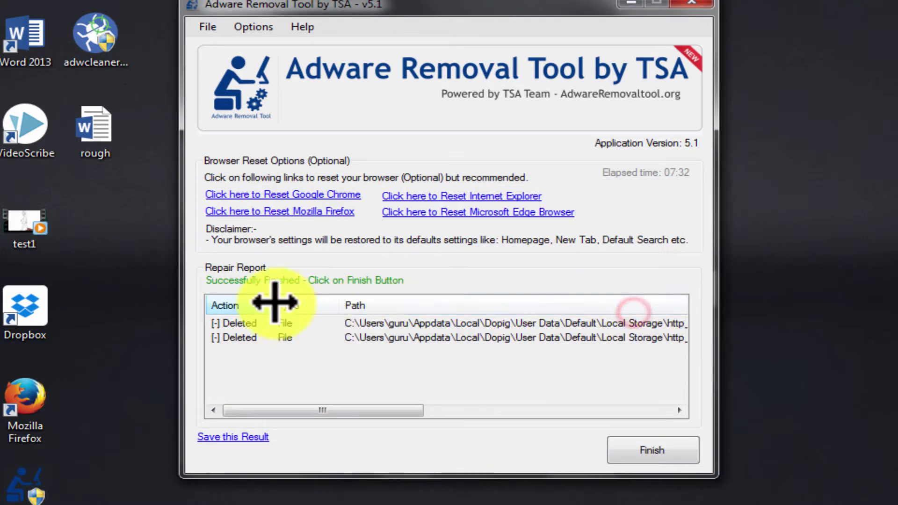
double_click(276, 305)
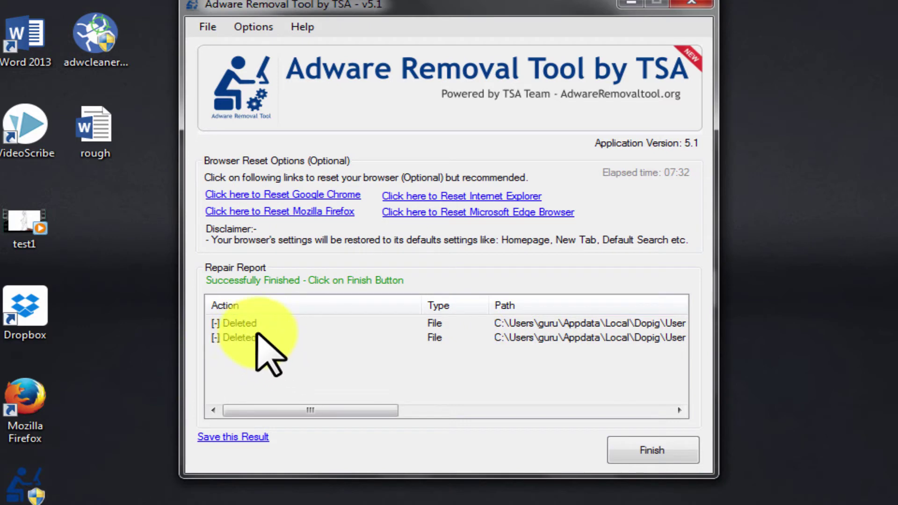
left_click_drag(420, 303, 291, 300)
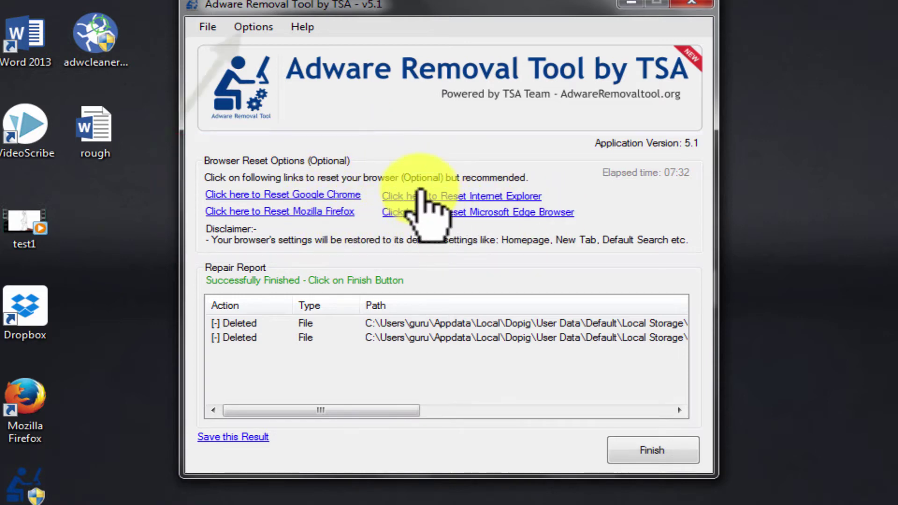
- Reset Google Chrome's settings through Options > Reset Browsers and confirm the reset in Chrome
left_click(262, 29)
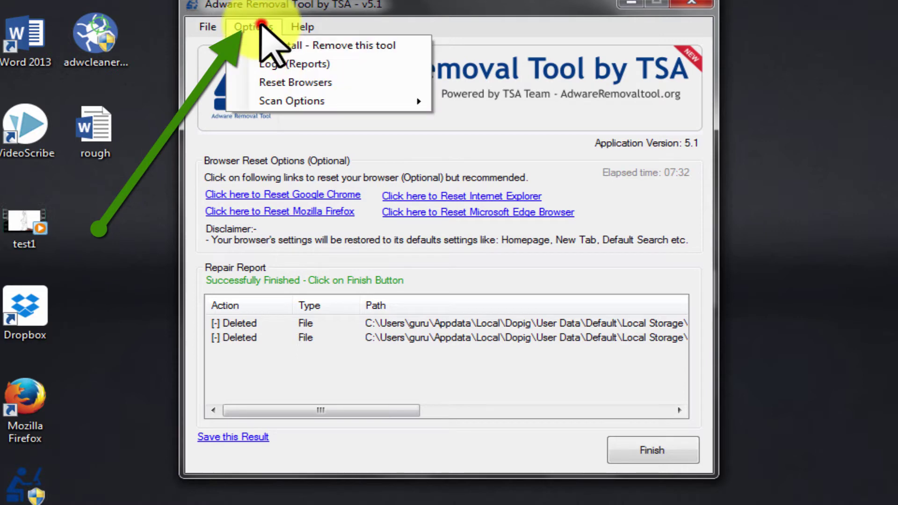
left_click(261, 25)
left_click(262, 26)
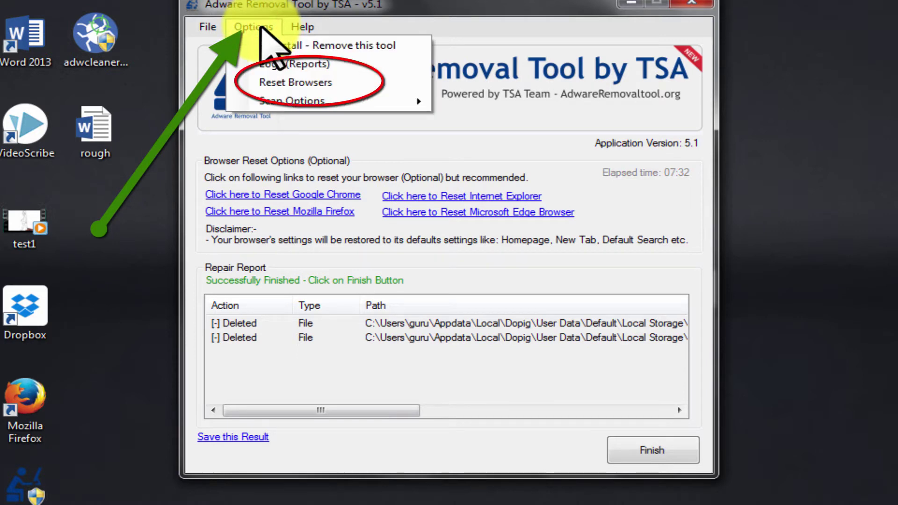
left_click(295, 83)
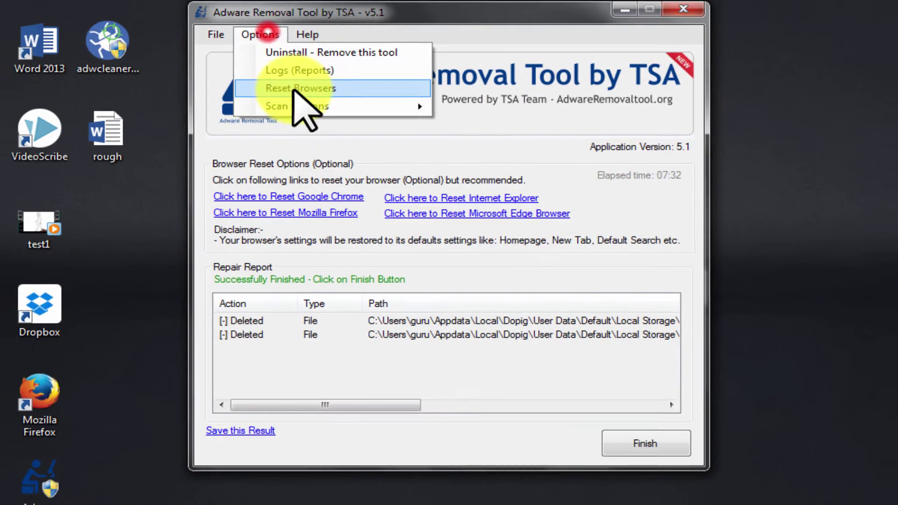
left_click(301, 91)
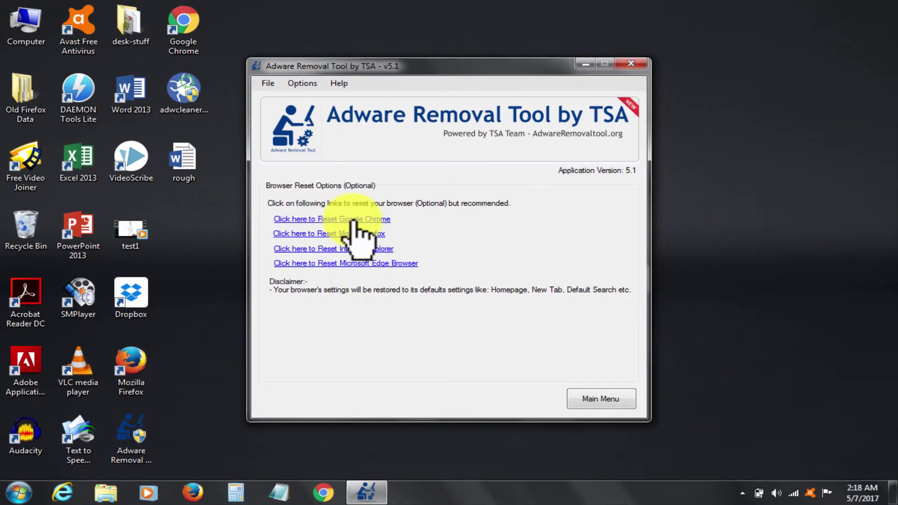
left_click(354, 221)
left_click(575, 298)
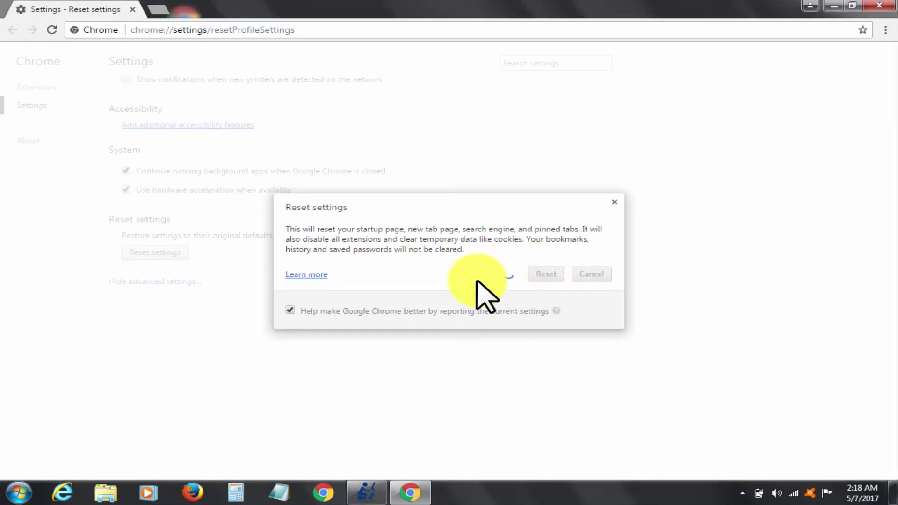
- Close Chrome and the adware removal tool, then relaunch Chrome to check its start page
left_click(879, 5)
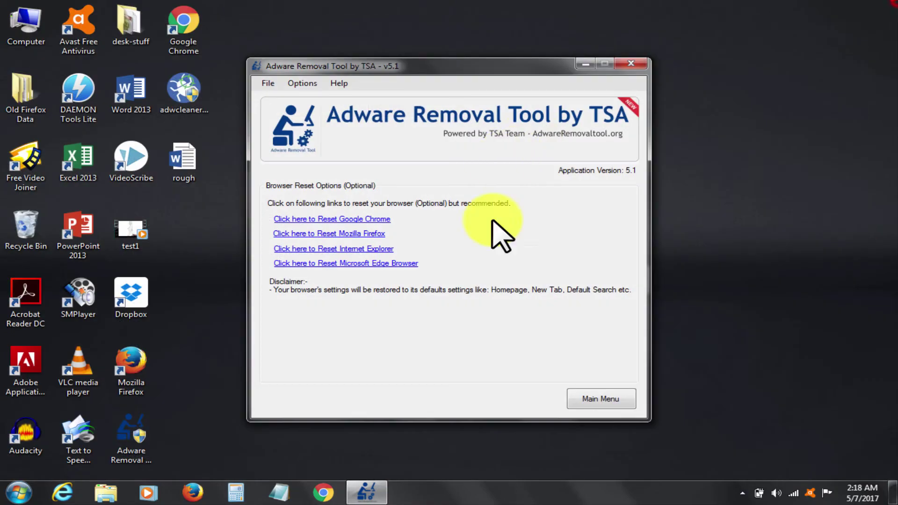
left_click(593, 400)
left_click(633, 63)
left_click(322, 492)
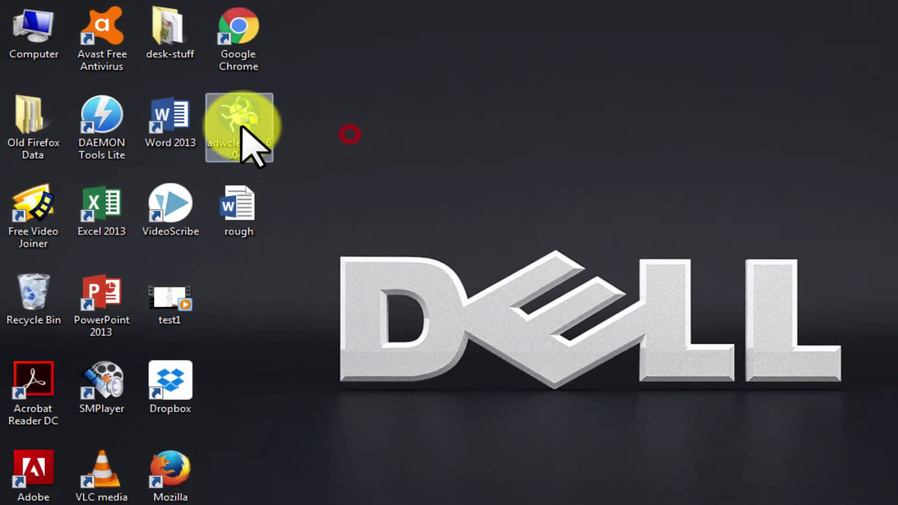
- Launch AdwCleaner from the desktop icon and run an adware scan, moving its window higher
double_click(239, 124)
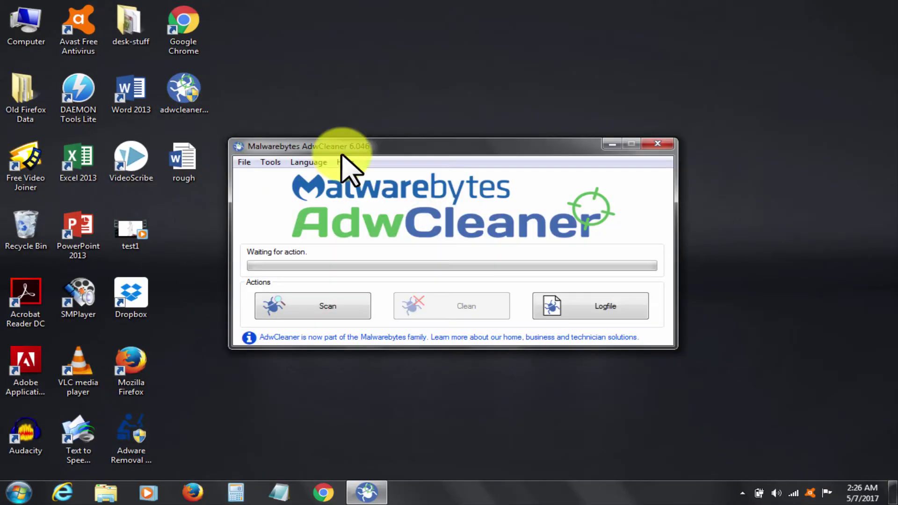
left_click_drag(379, 148, 362, 99)
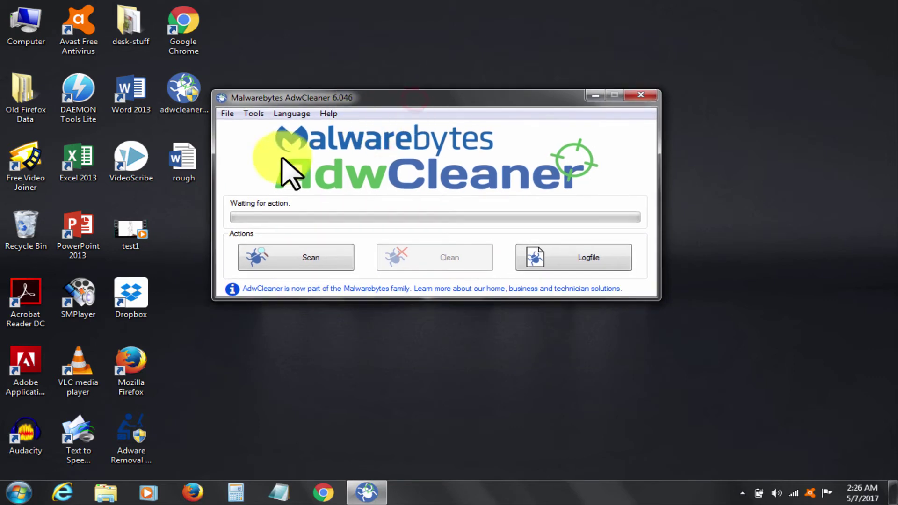
left_click(285, 262)
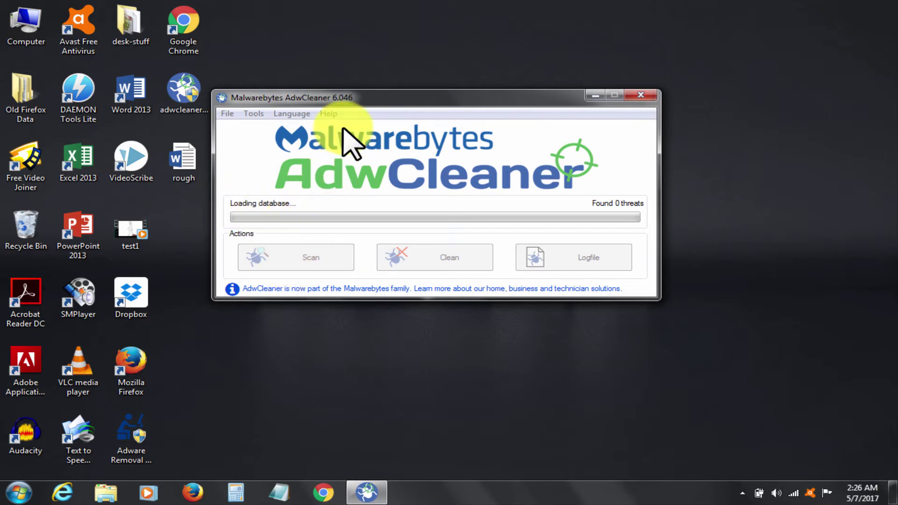
left_click_drag(359, 98, 375, 53)
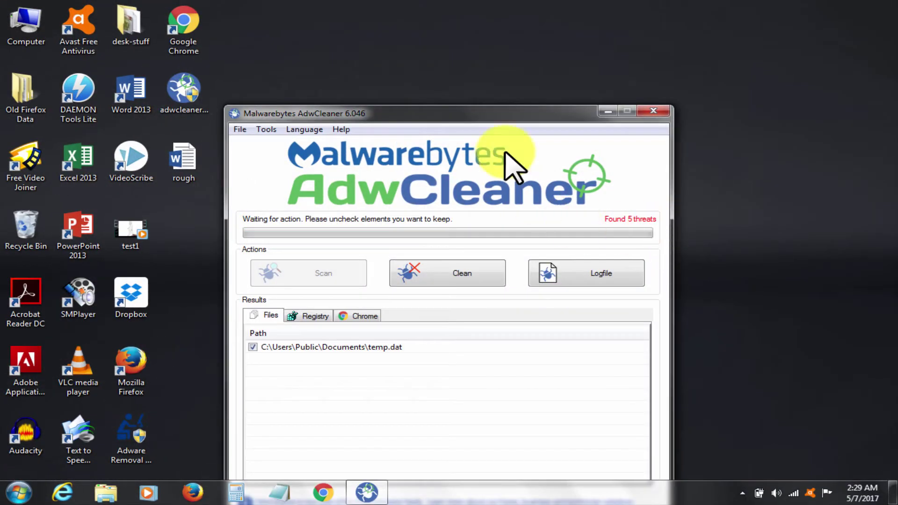
- Inspect the temp.dat finding and the ChromeHTML and Eastone registry keys, widening the Key column
left_click_drag(497, 111, 504, 33)
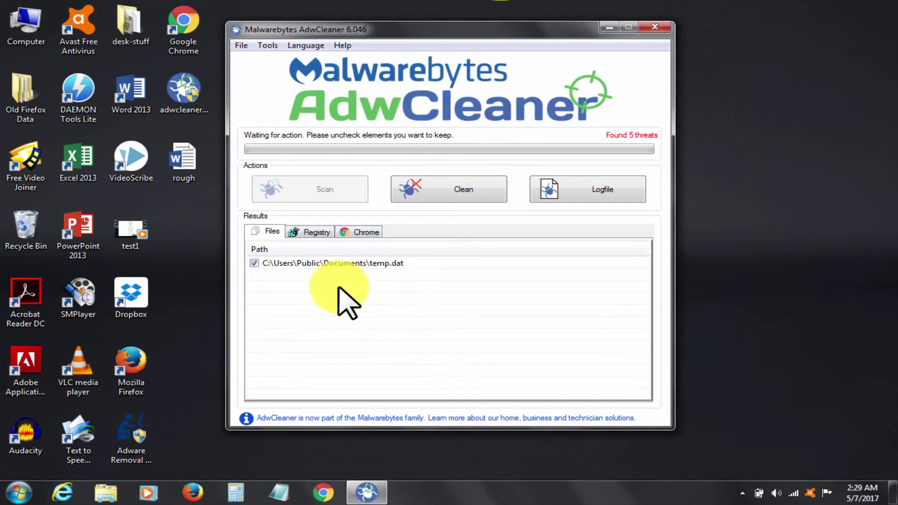
left_click(282, 262)
left_click(302, 231)
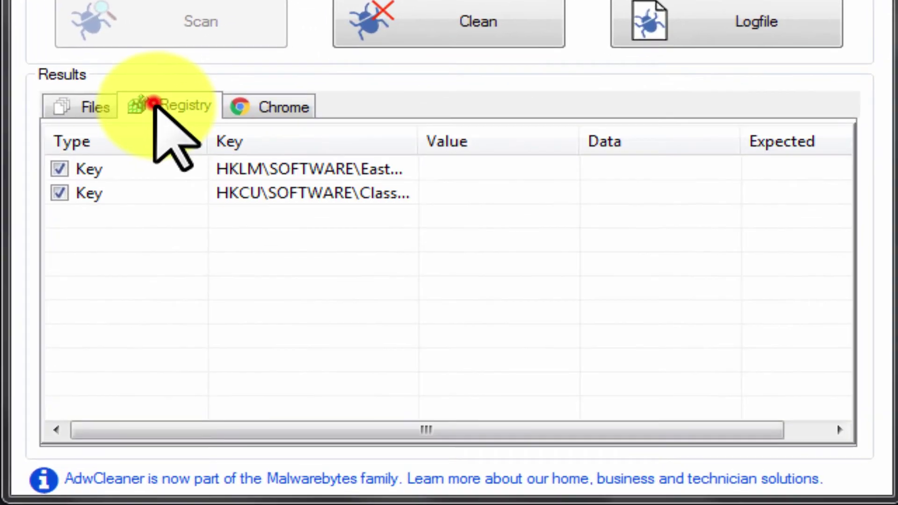
left_click_drag(421, 135, 633, 180)
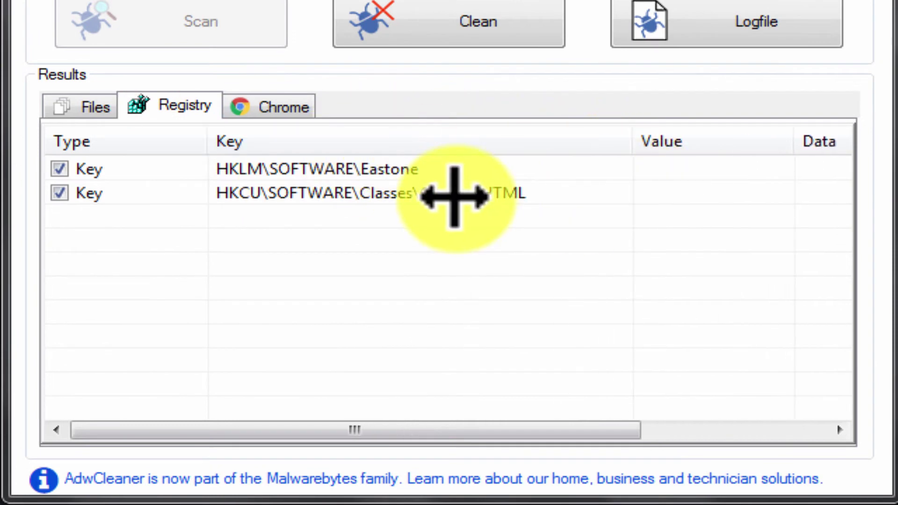
left_click(455, 194)
left_click(396, 169)
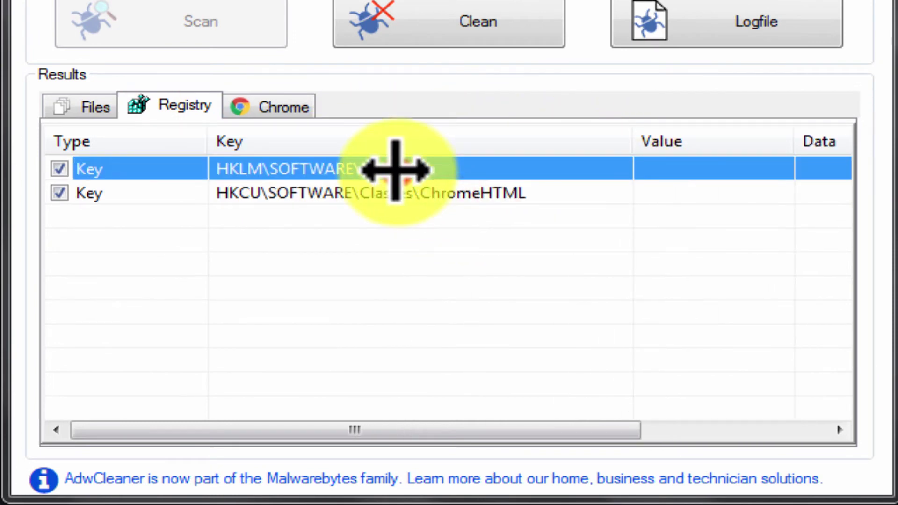
- Review the Chrome search-provider findings, resizing the Value, Path and File columns
left_click(274, 94)
left_click_drag(639, 430, 768, 437)
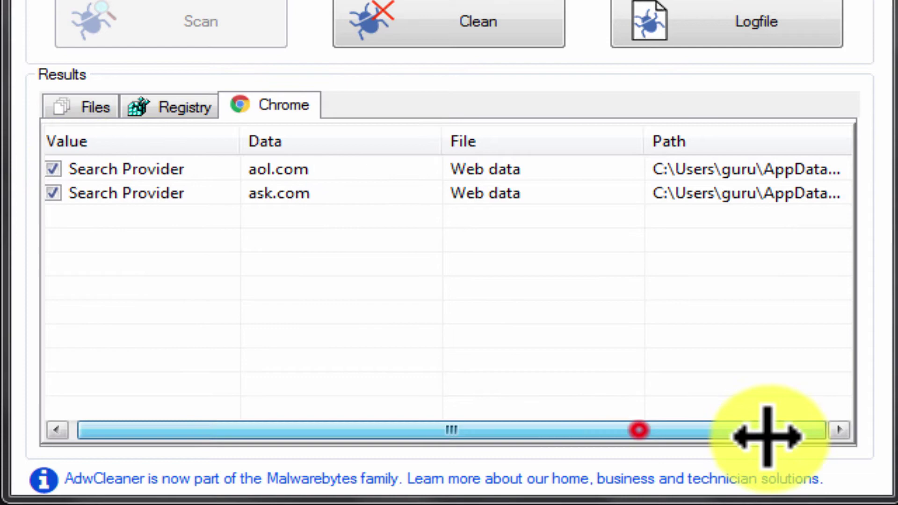
left_click_drag(451, 138, 305, 131)
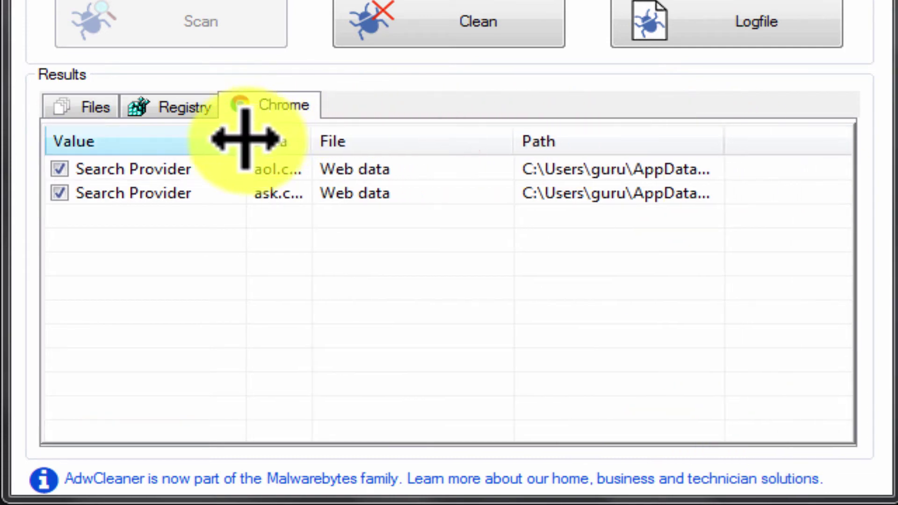
left_click_drag(245, 139, 141, 139)
left_click_drag(621, 143, 818, 145)
left_click_drag(414, 140, 253, 140)
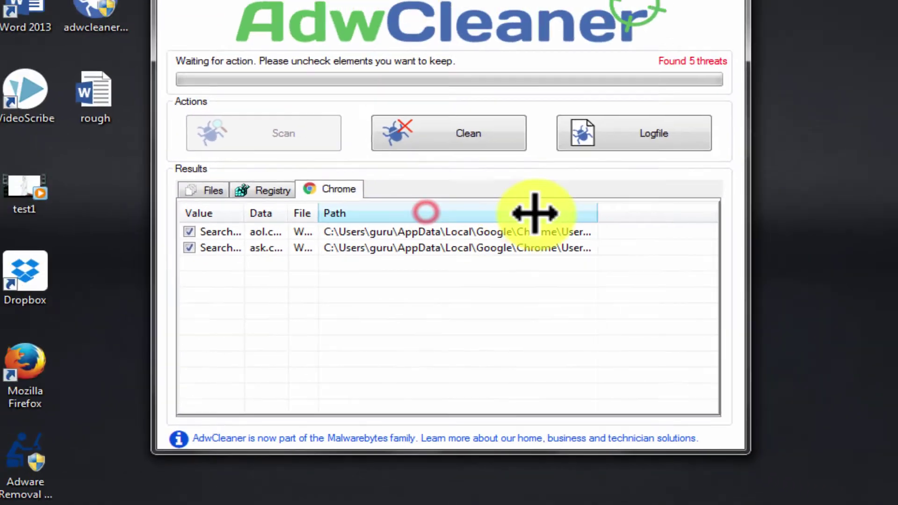
- Return to the file findings and clean all 5 detected threats
left_click(276, 190)
left_click(205, 190)
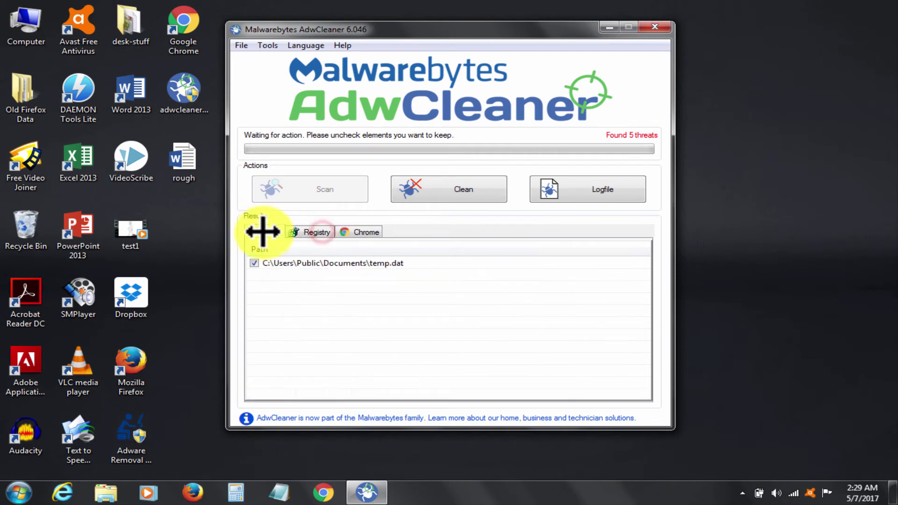
left_click(463, 195)
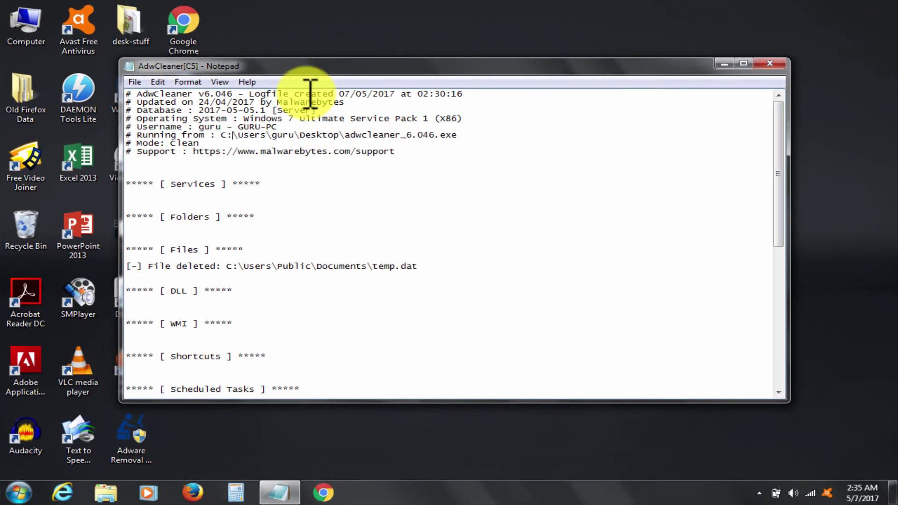
- Scroll through the AdwCleaner clean log to check the Registry and Web browsers sections
scroll(310, 94, "down", 11)
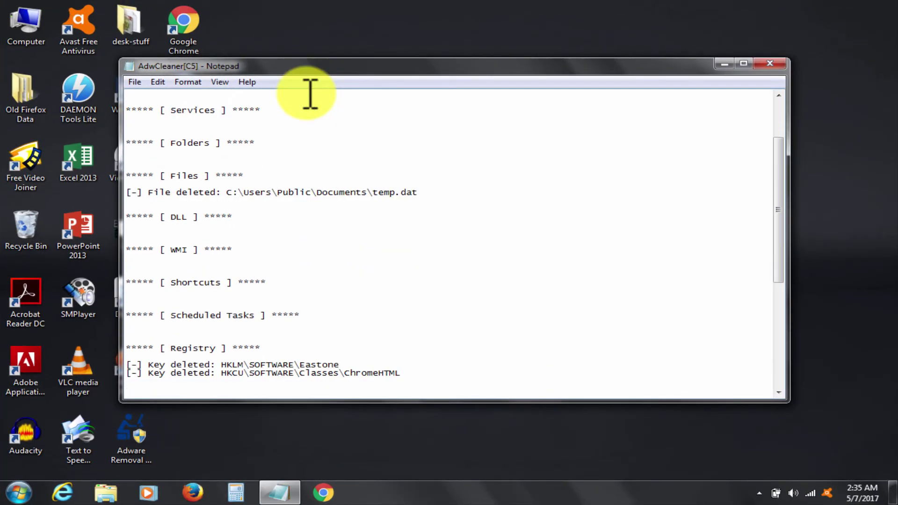
scroll(310, 93, "up", 5)
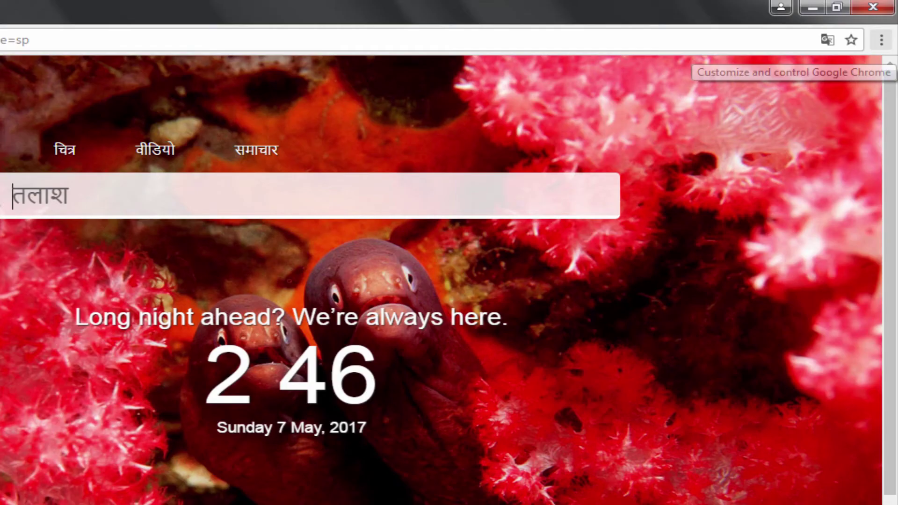
left_click(886, 29)
left_click(747, 253)
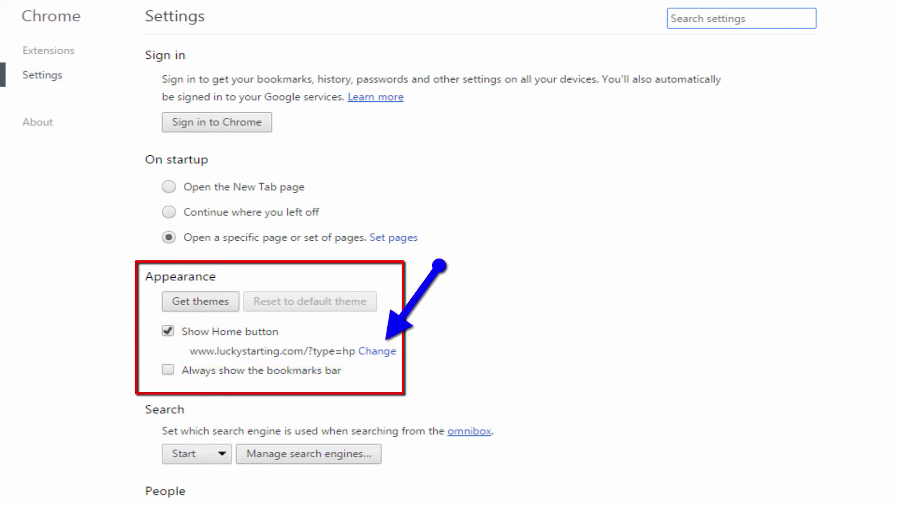
left_click(377, 351)
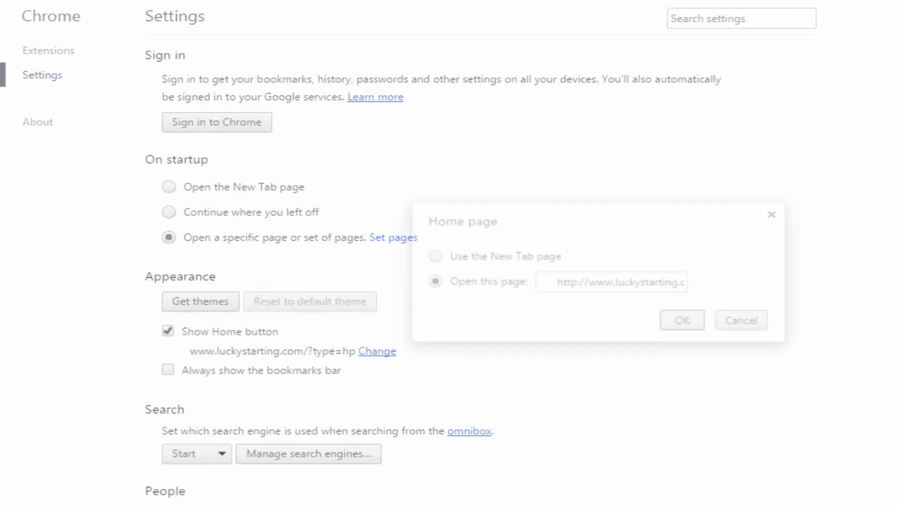
key("Tab")
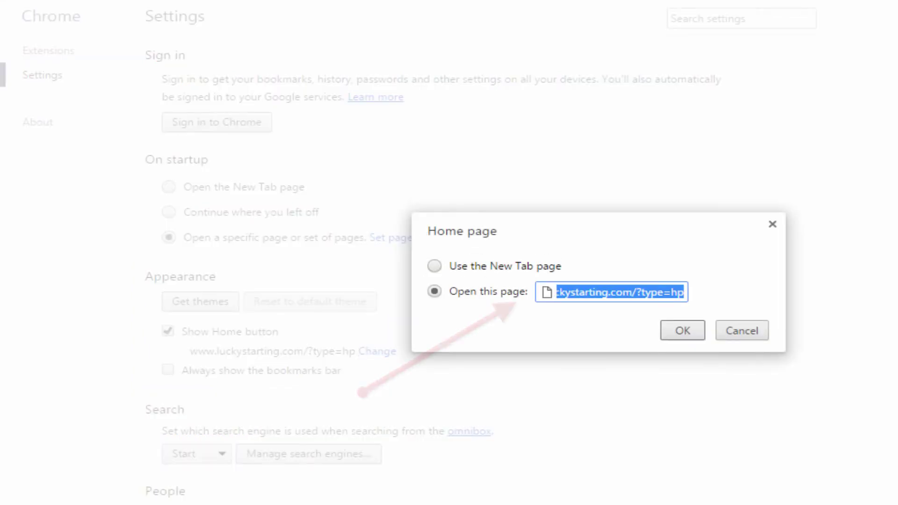
key("ctrl+a")
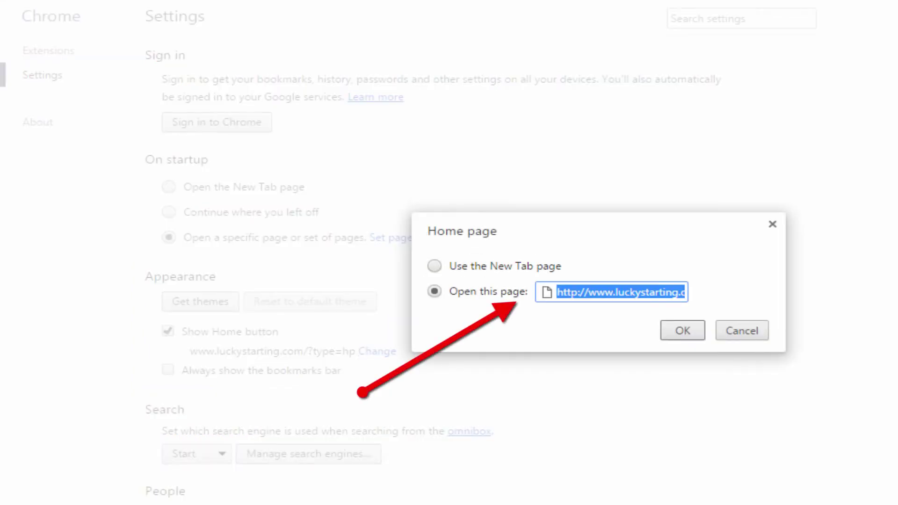
type("www.google.com")
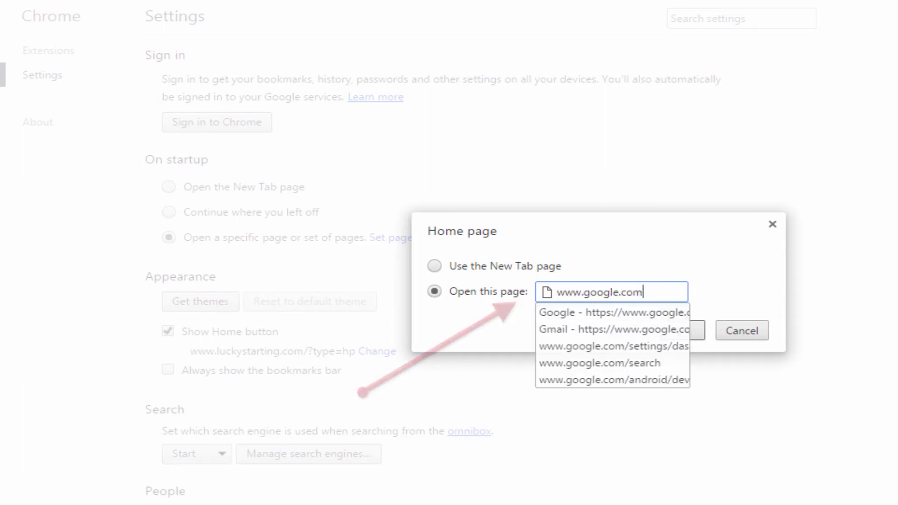
key("Tab")
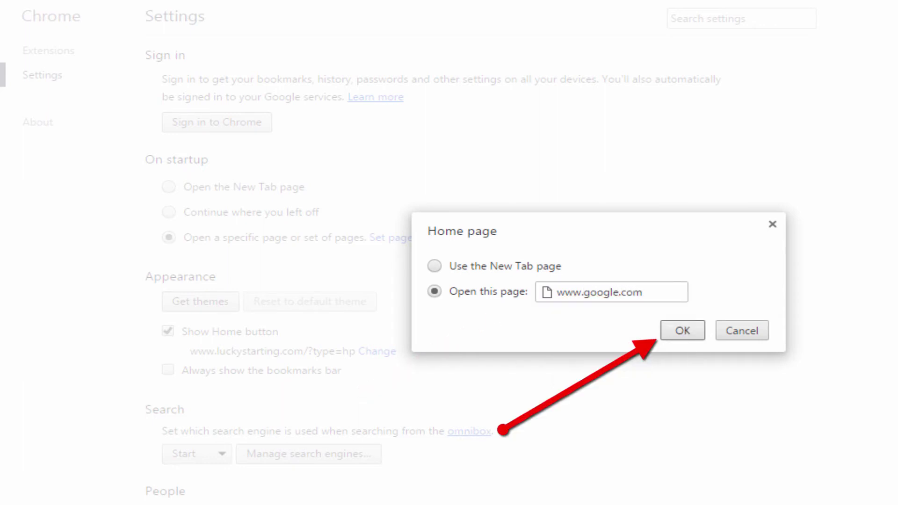
key("Return")
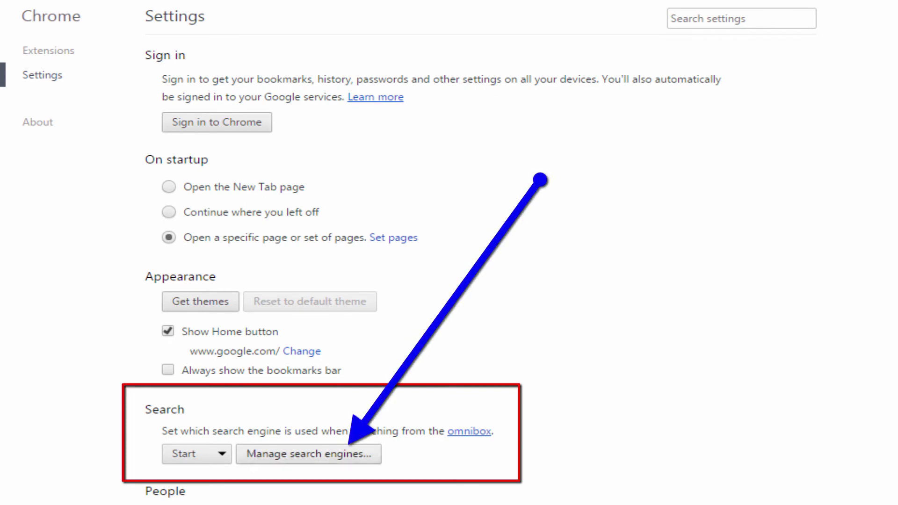
- Open Manage search engines and make Google the default search engine
left_click(308, 453)
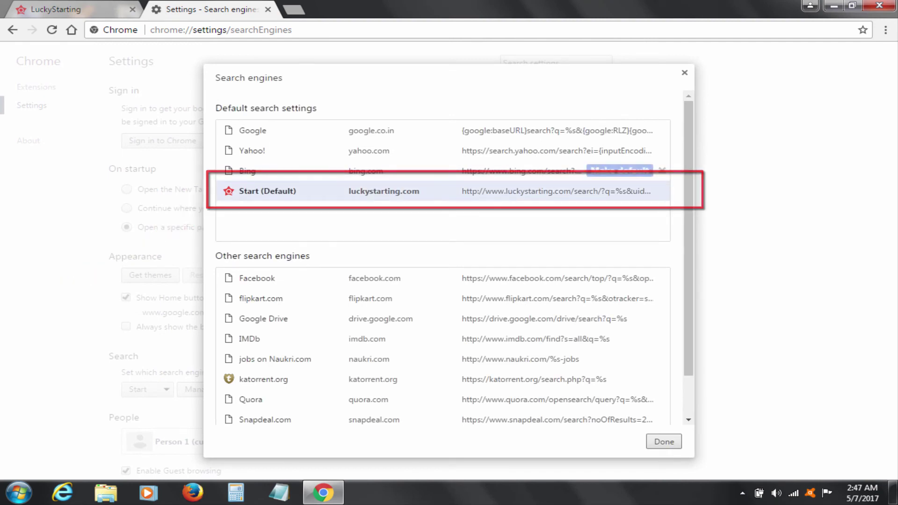
mouse_move(620, 130)
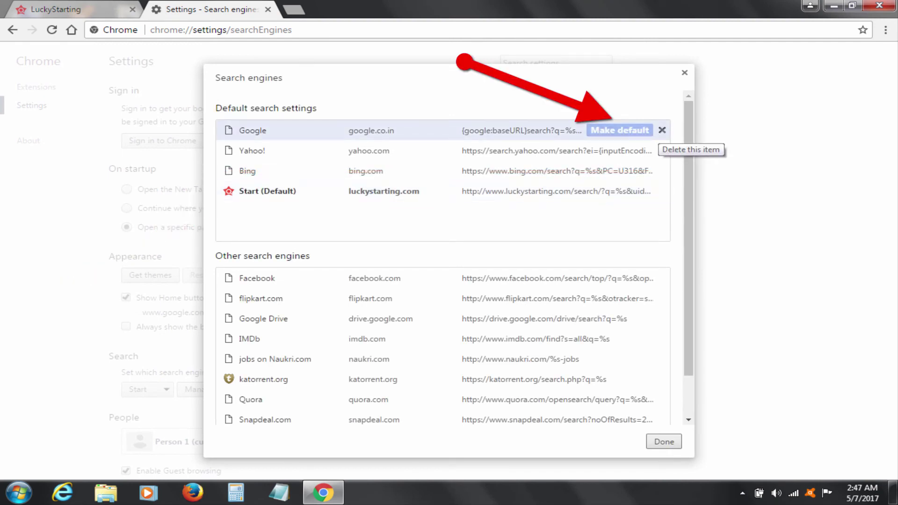
left_click(620, 130)
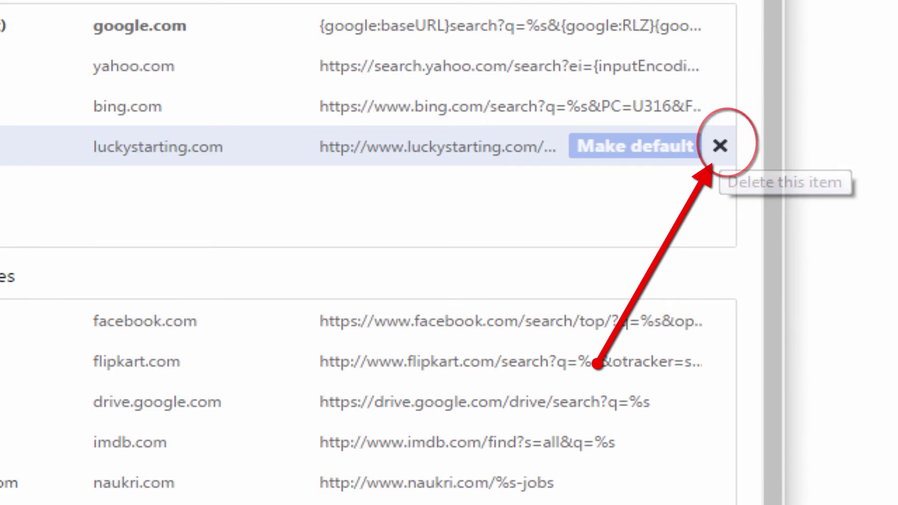
- Delete luckystarting.com, Bing, Yahoo!, Facebook, YouTube Video Search and every other search engine
left_click(720, 146)
left_click(661, 171)
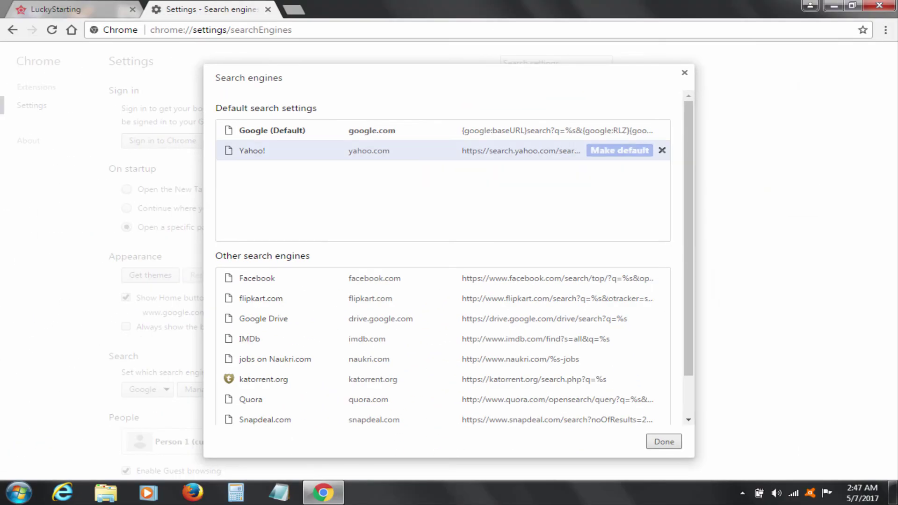
left_click(662, 150)
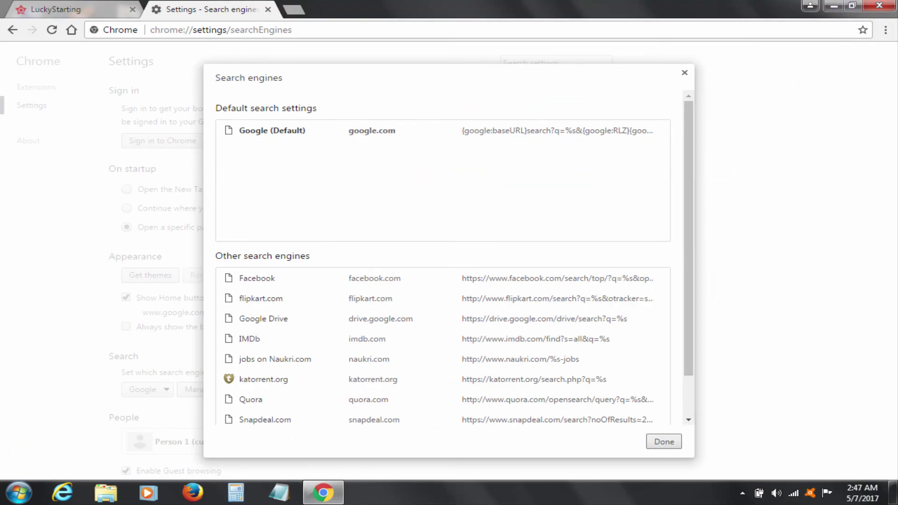
scroll(662, 234, "down", 1)
left_click(661, 229)
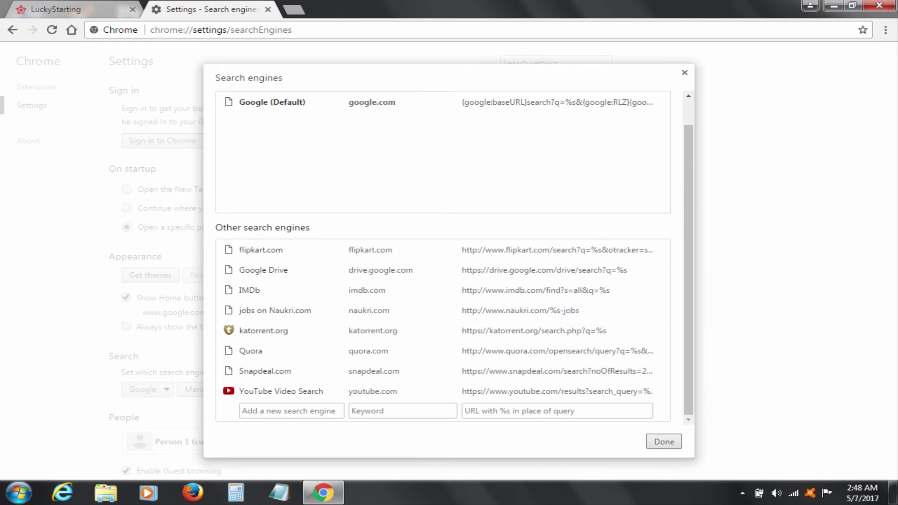
left_click(662, 250)
left_click(662, 270)
left_click(674, 284)
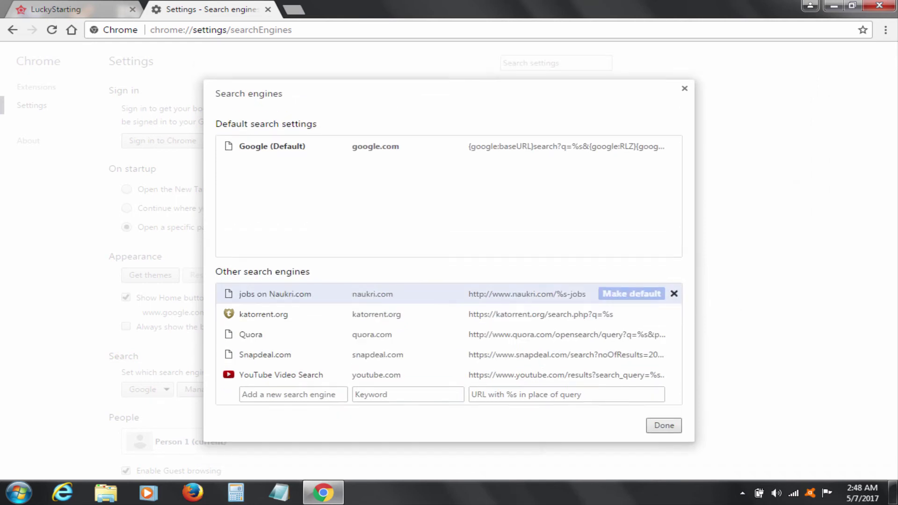
left_click(674, 290)
left_click(674, 291)
left_click(673, 292)
left_click(674, 293)
left_click(674, 293)
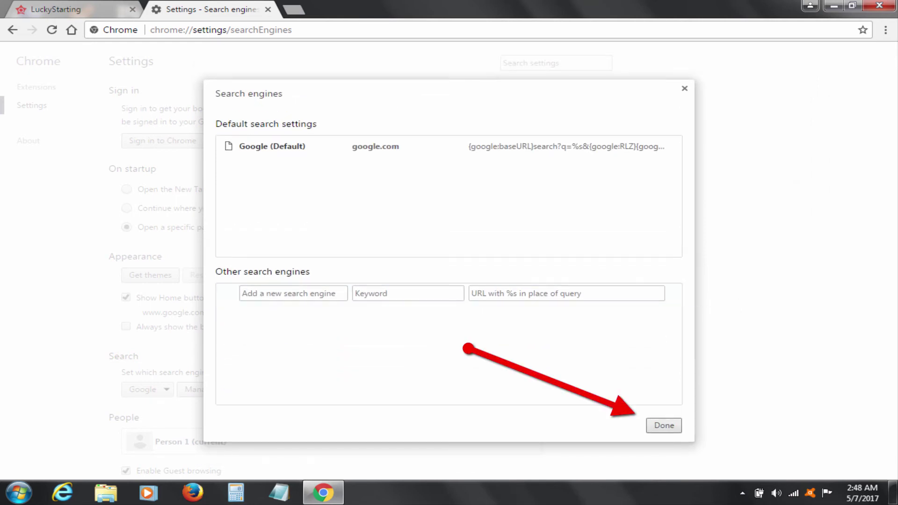
key("Escape")
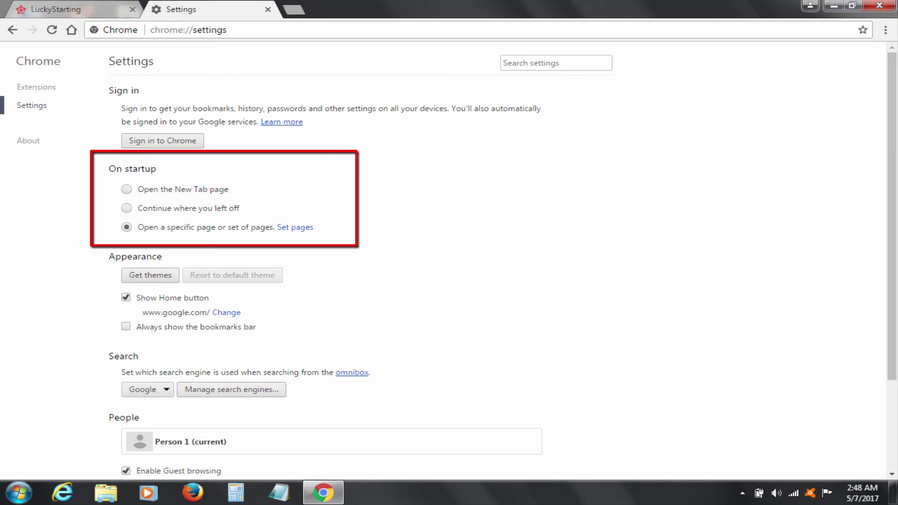
left_click(295, 227)
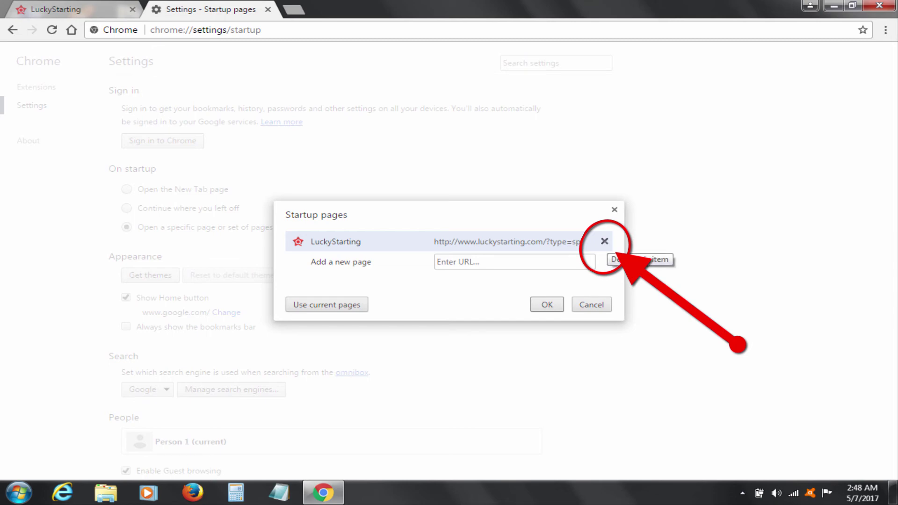
left_click(605, 242)
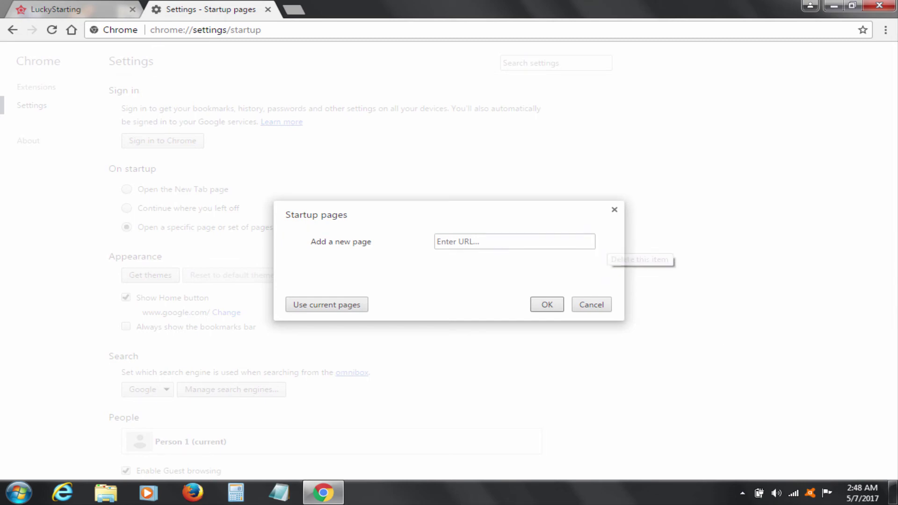
type("www")
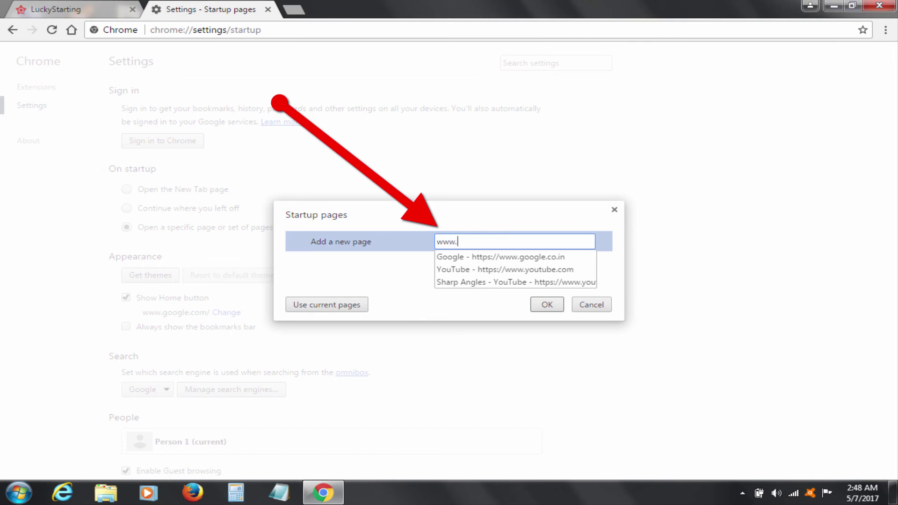
type(".goo")
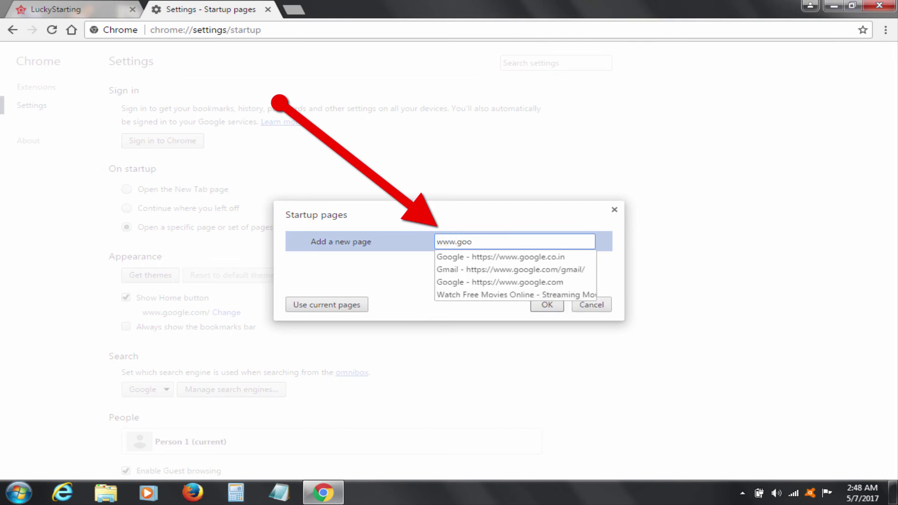
type("gle.com")
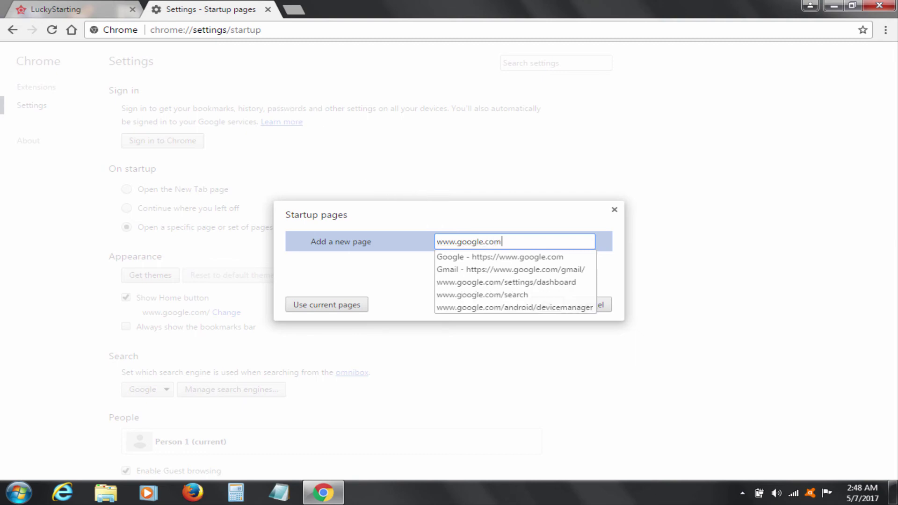
key("Return")
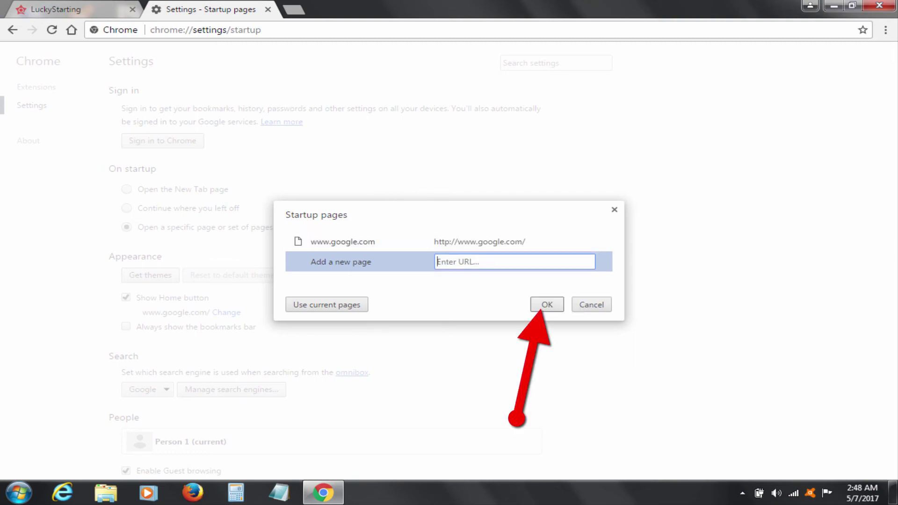
key("Return")
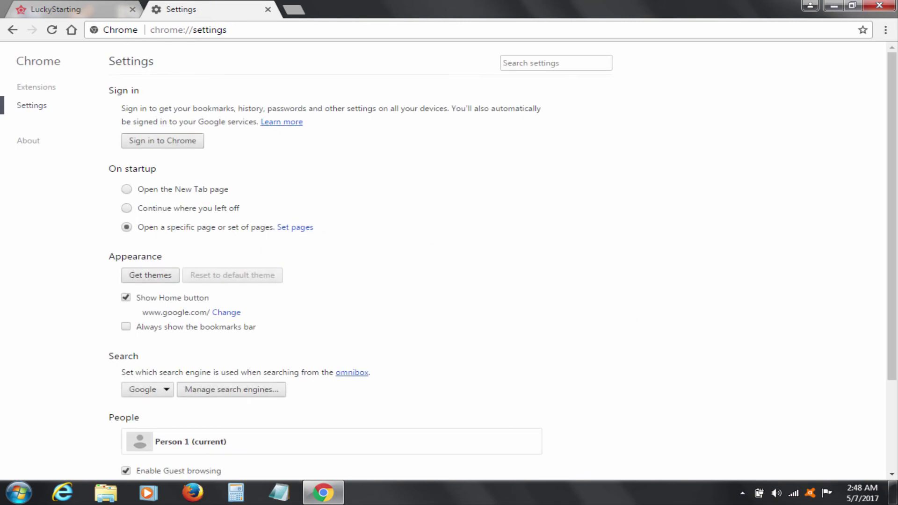
- Close the Settings tab and the Chrome window, then refresh the desktop
scroll(449, 262, "down", 3)
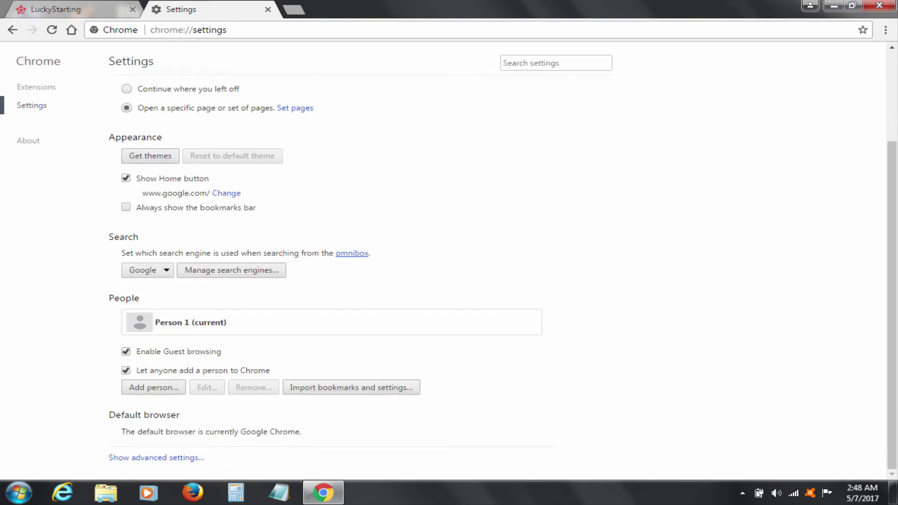
scroll(449, 262, "up", 3)
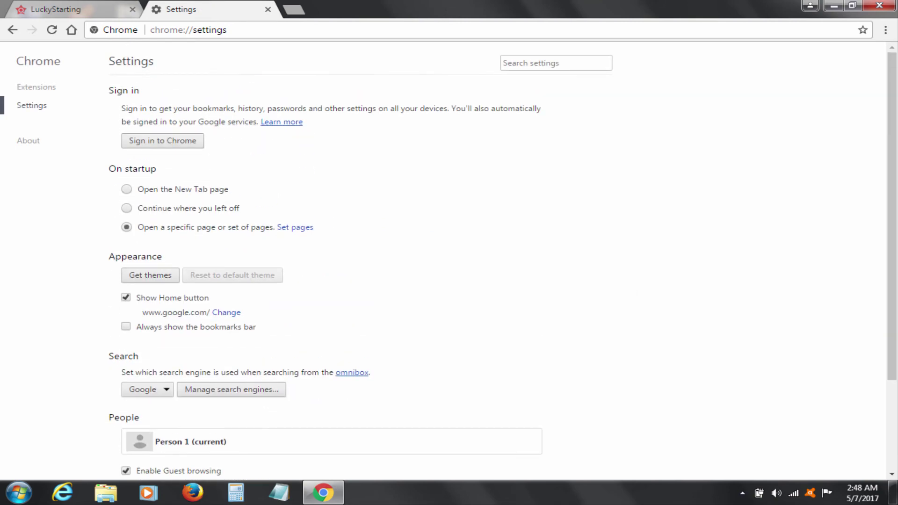
left_click(267, 9)
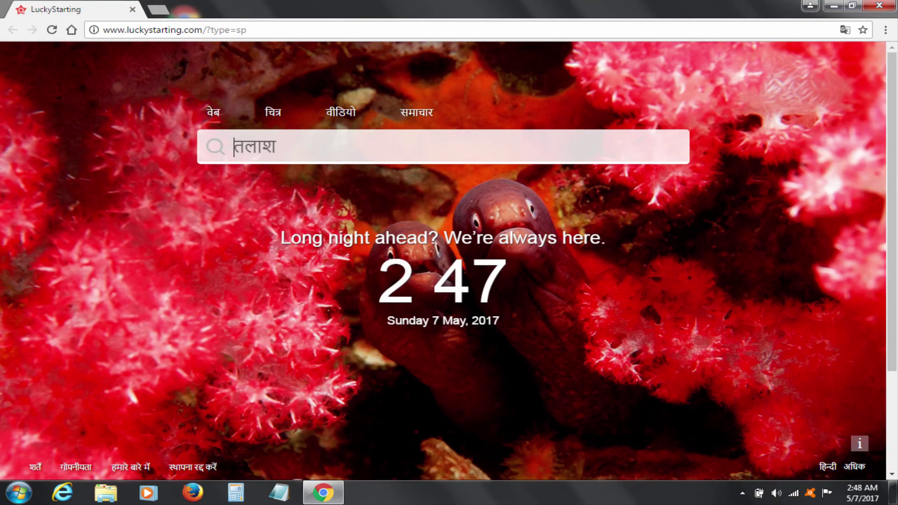
left_click(880, 5)
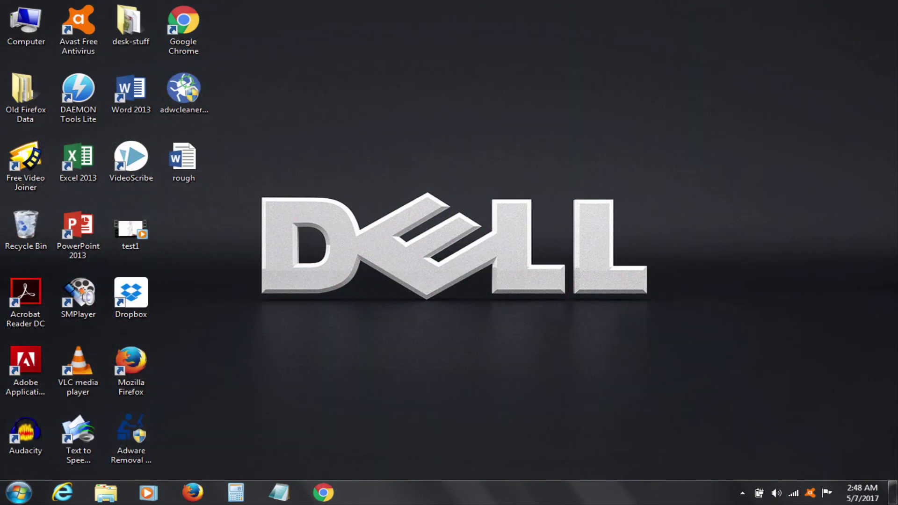
right_click(467, 223)
left_click(510, 258)
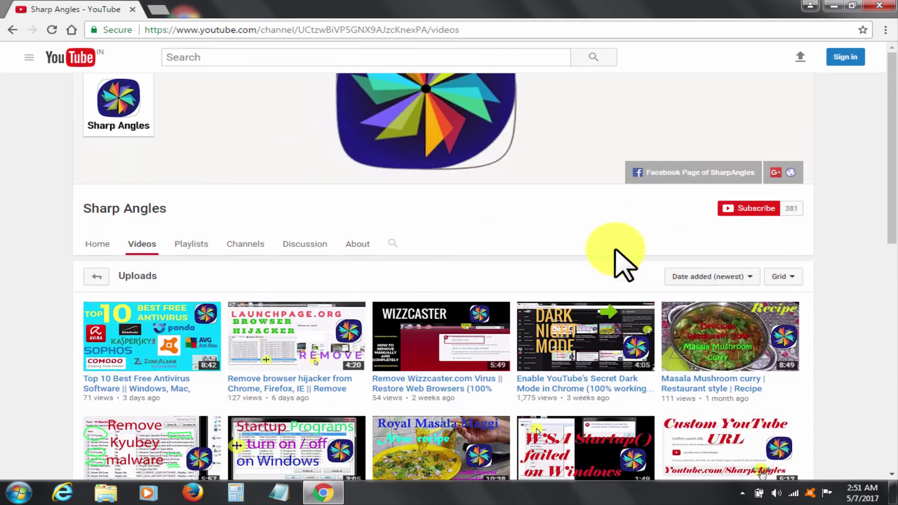
- Go to the channel's Playlists tab and browse the Computer Safety playlist's 6 videos
left_click(201, 253)
scroll(201, 251, "down", 3)
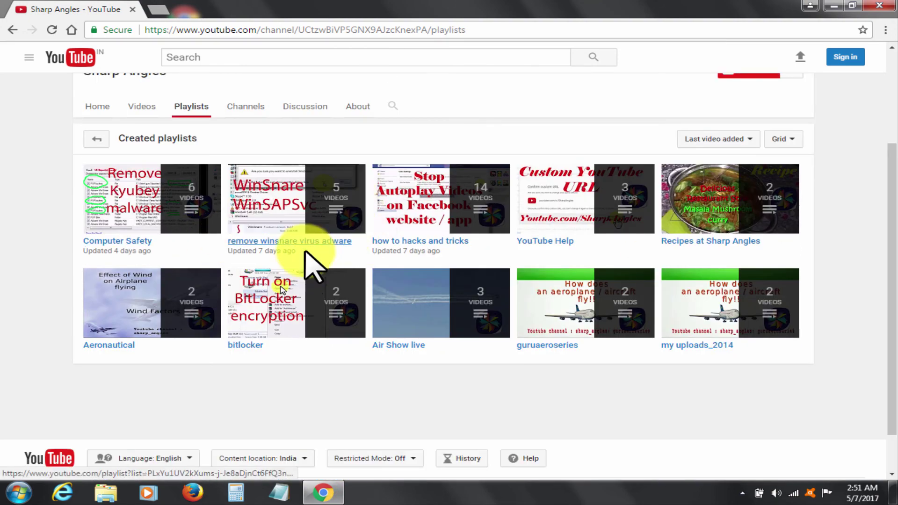
left_click(129, 241)
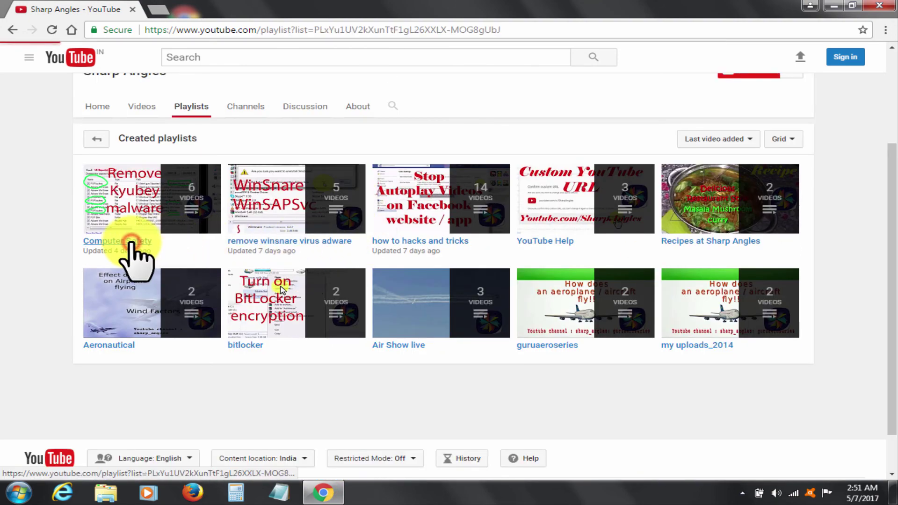
scroll(213, 299, "down", 3)
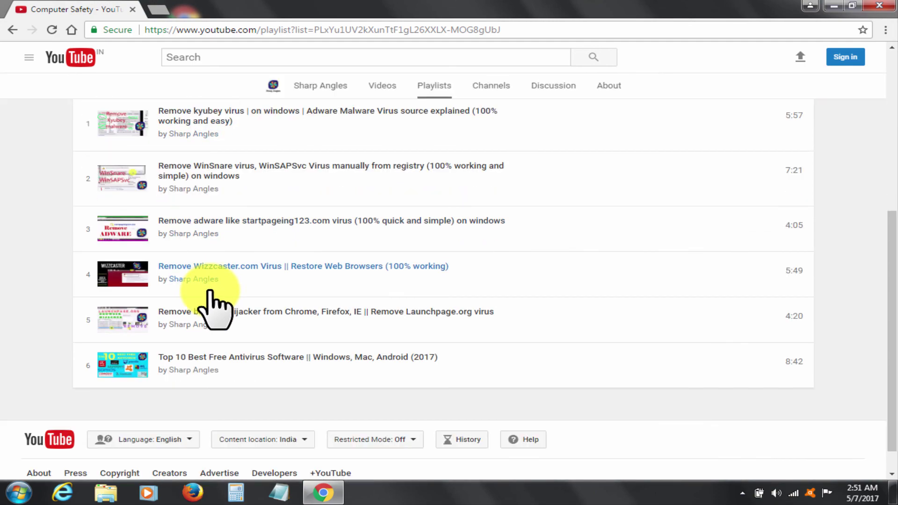
scroll(213, 304, "up", 3)
scroll(213, 304, "up", 2)
left_click_drag(381, 282, 277, 280)
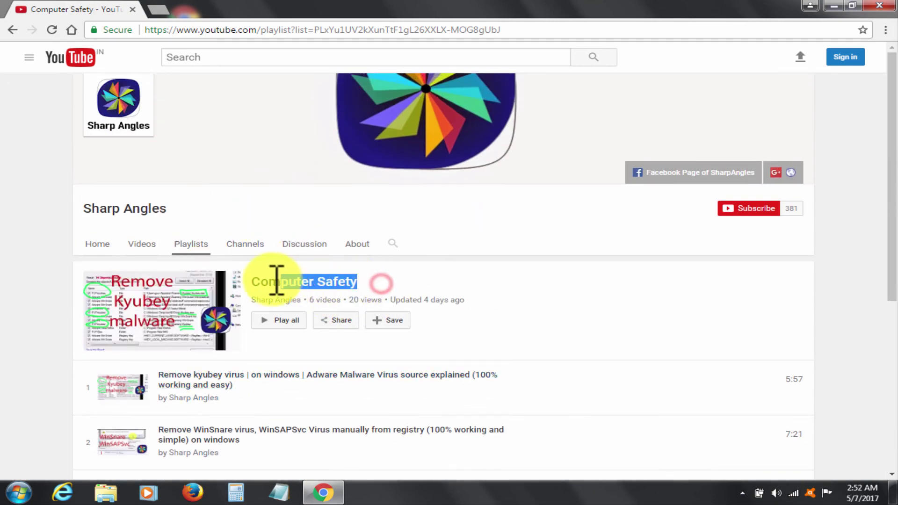
scroll(274, 311, "down", 5)
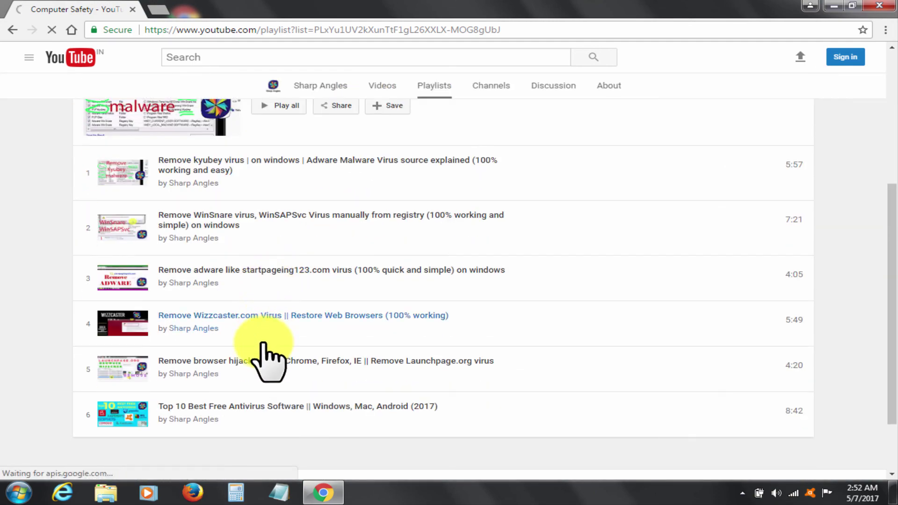